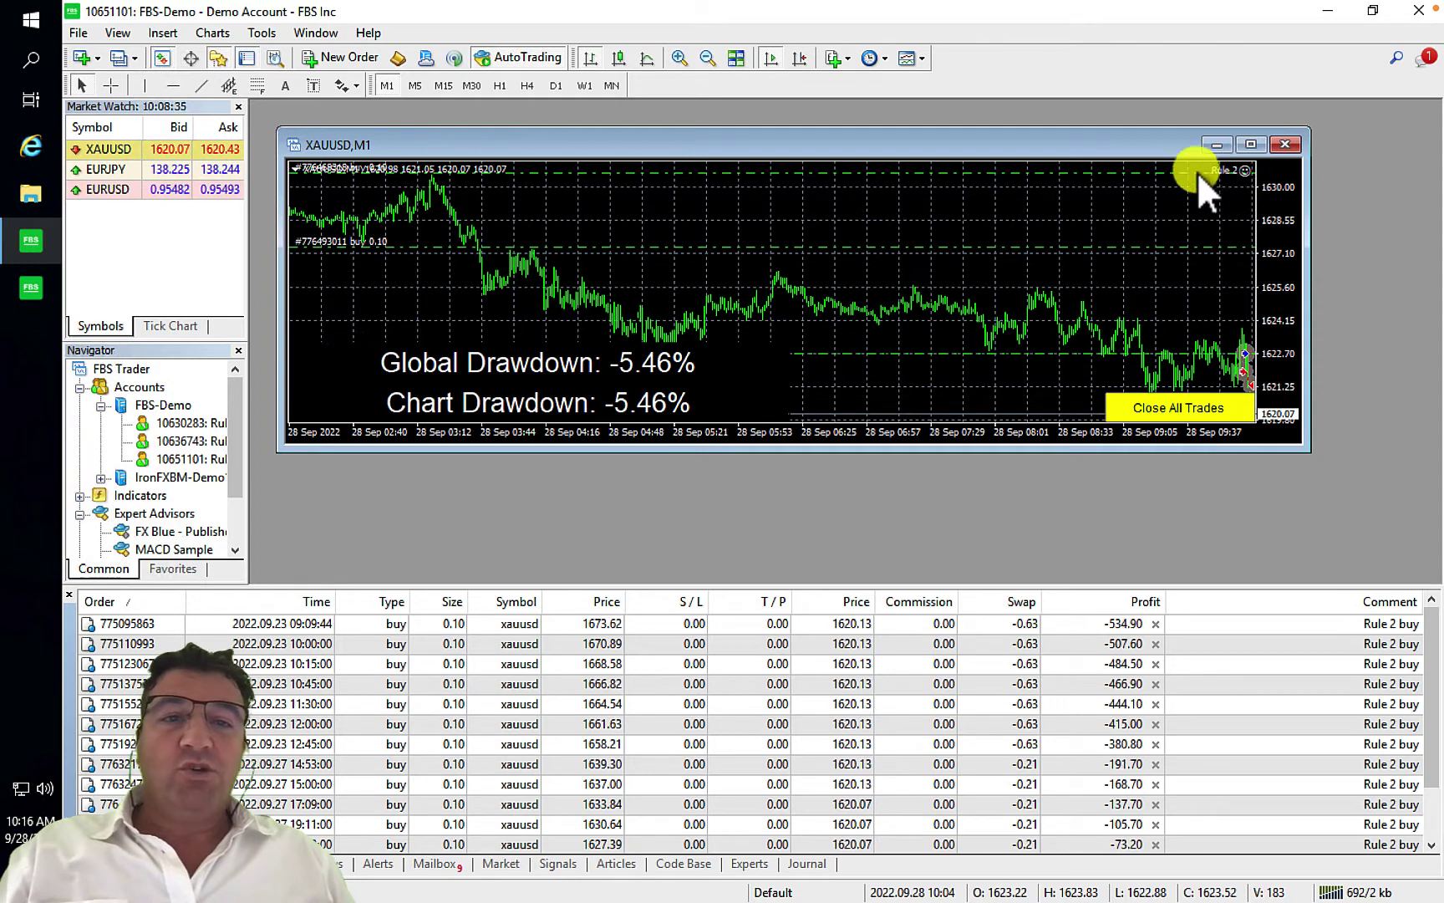
- Open the XAUUSD M1 chart's Rule 2 properties and scroll the inputs down to Lots 0.2 and PercentageDrawdown 65.0
{"action": "right_click", "coordinate": [910, 206]}
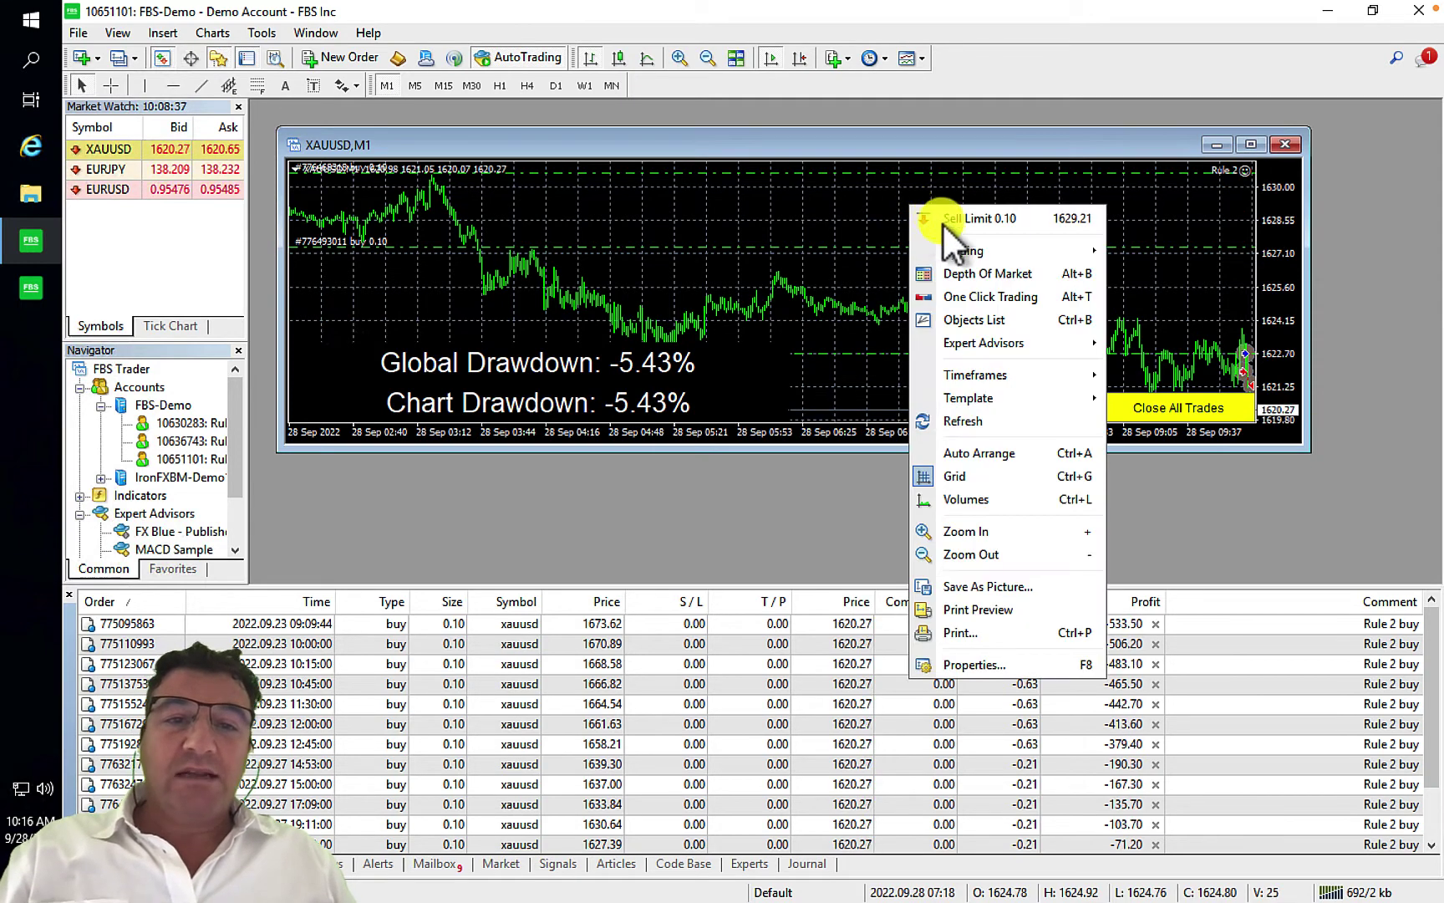
{"action": "mouse_move", "coordinate": [971, 341]}
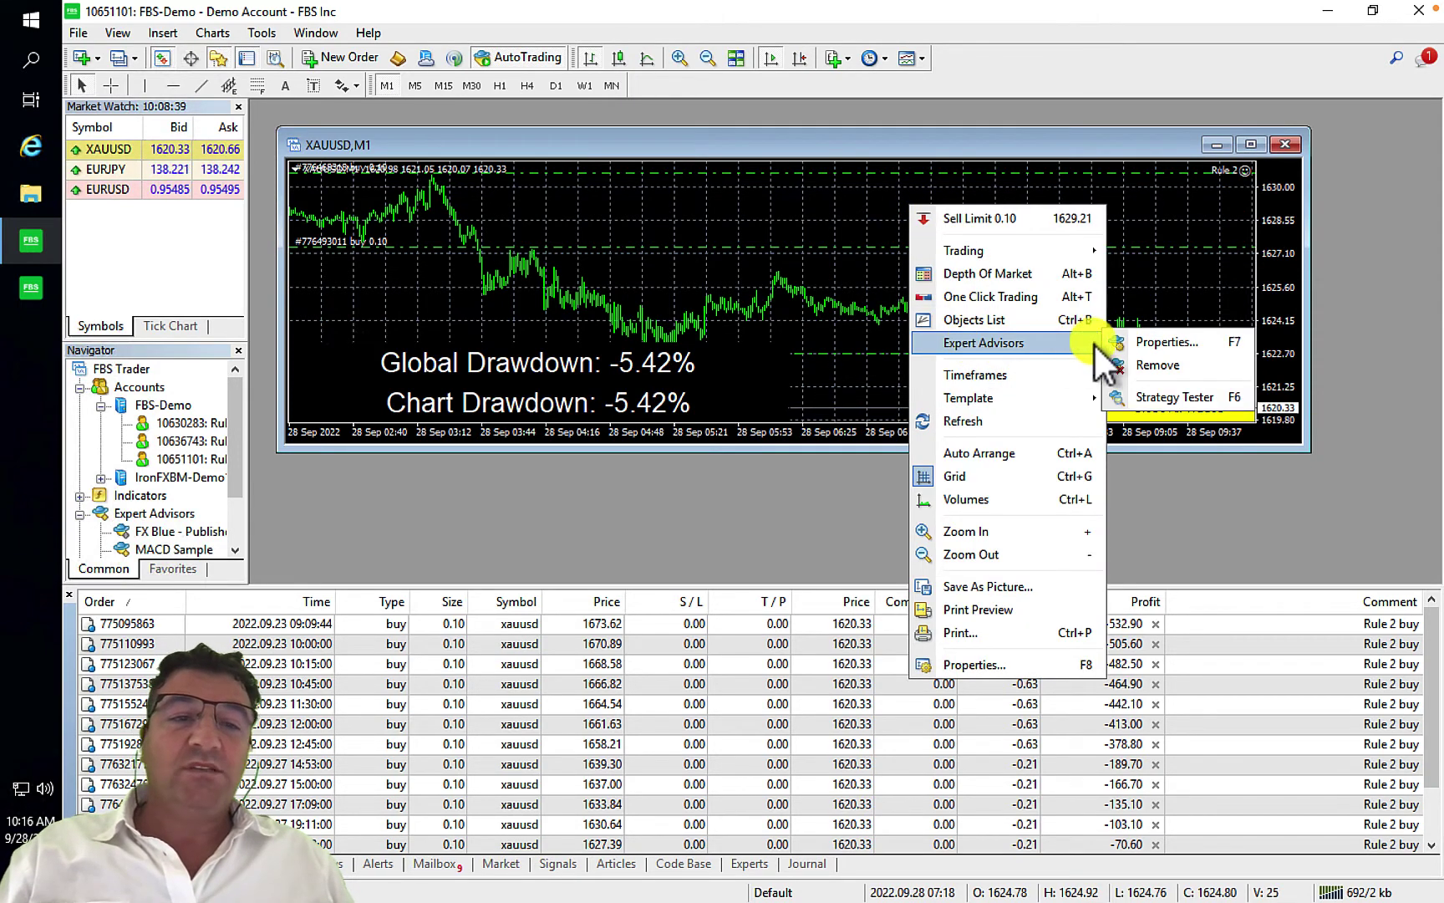
{"action": "left_click", "coordinate": [1143, 340]}
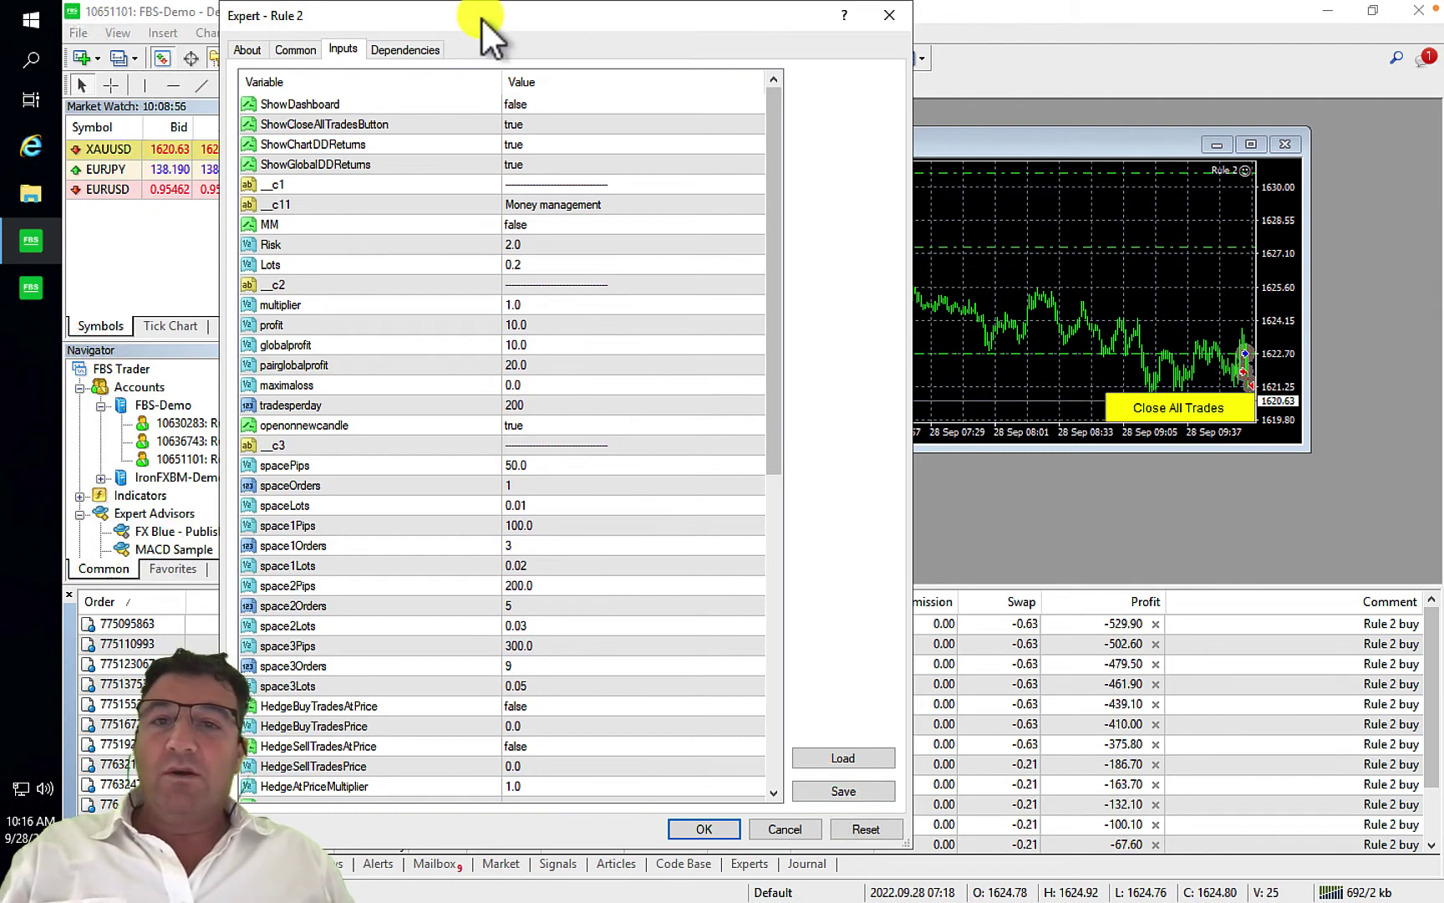
{"action": "left_click_drag", "start_coordinate": [482, 17], "coordinate": [681, 39]}
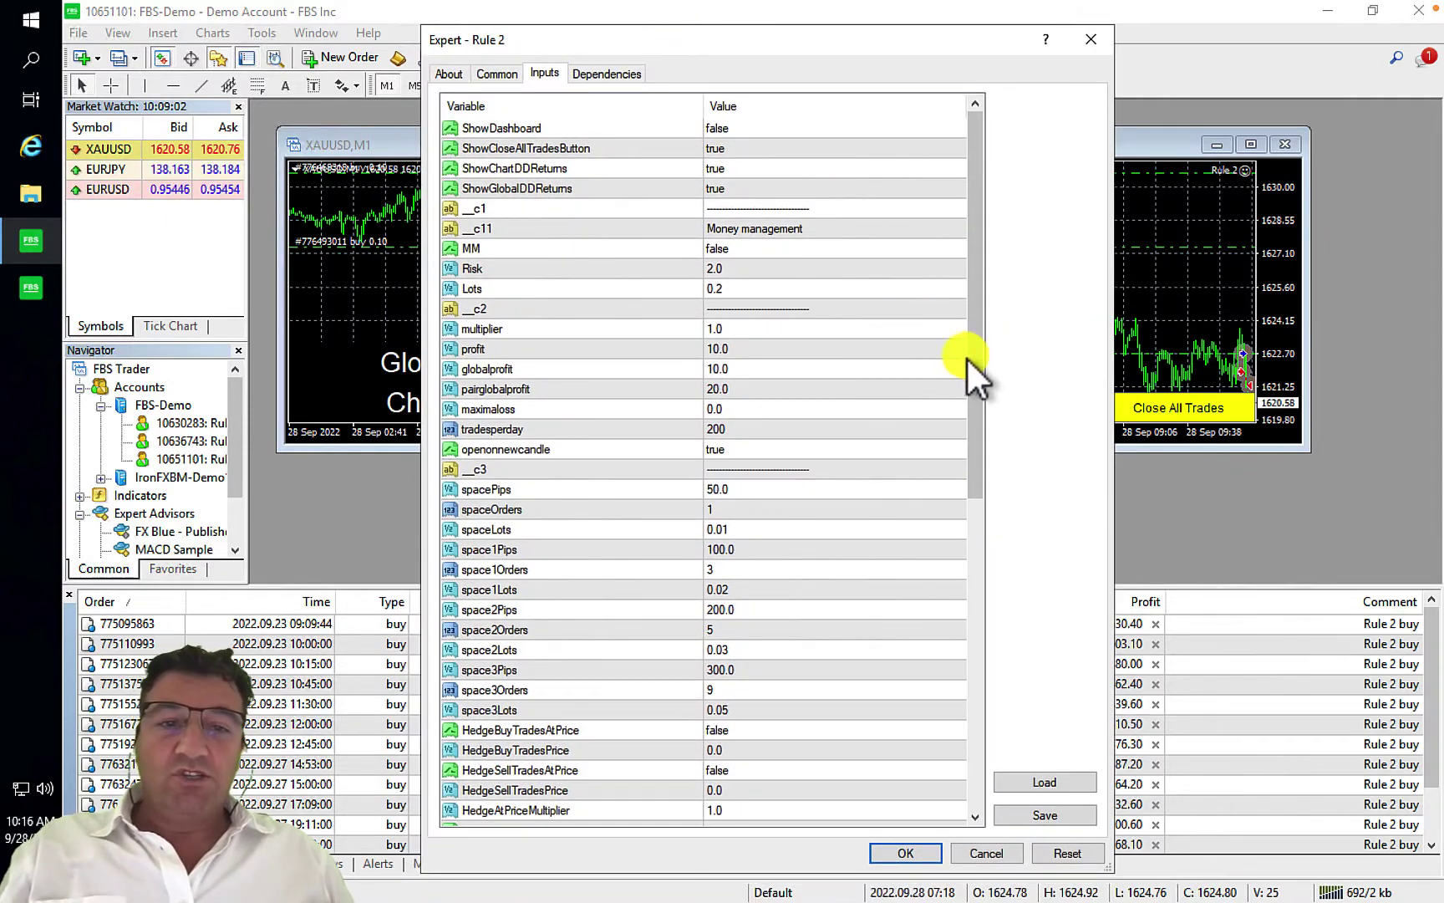
{"action": "left_click_drag", "start_coordinate": [967, 358], "coordinate": [975, 752]}
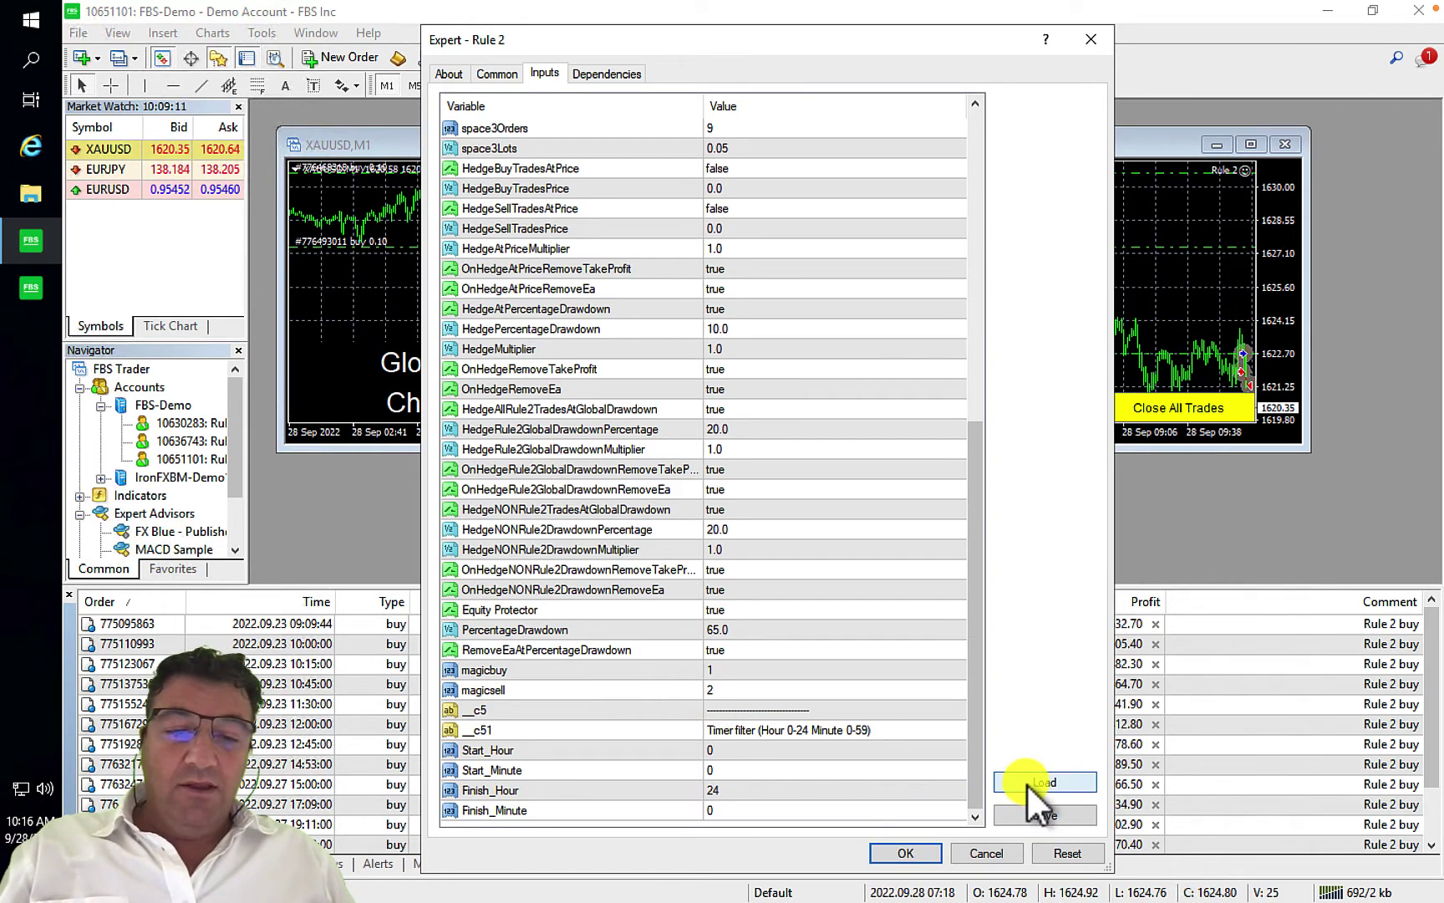
- Save the current Rule 2 inputs as the Expert Set file 'Gold Magic 1-2' in Presets
{"action": "left_click", "coordinate": [1029, 813]}
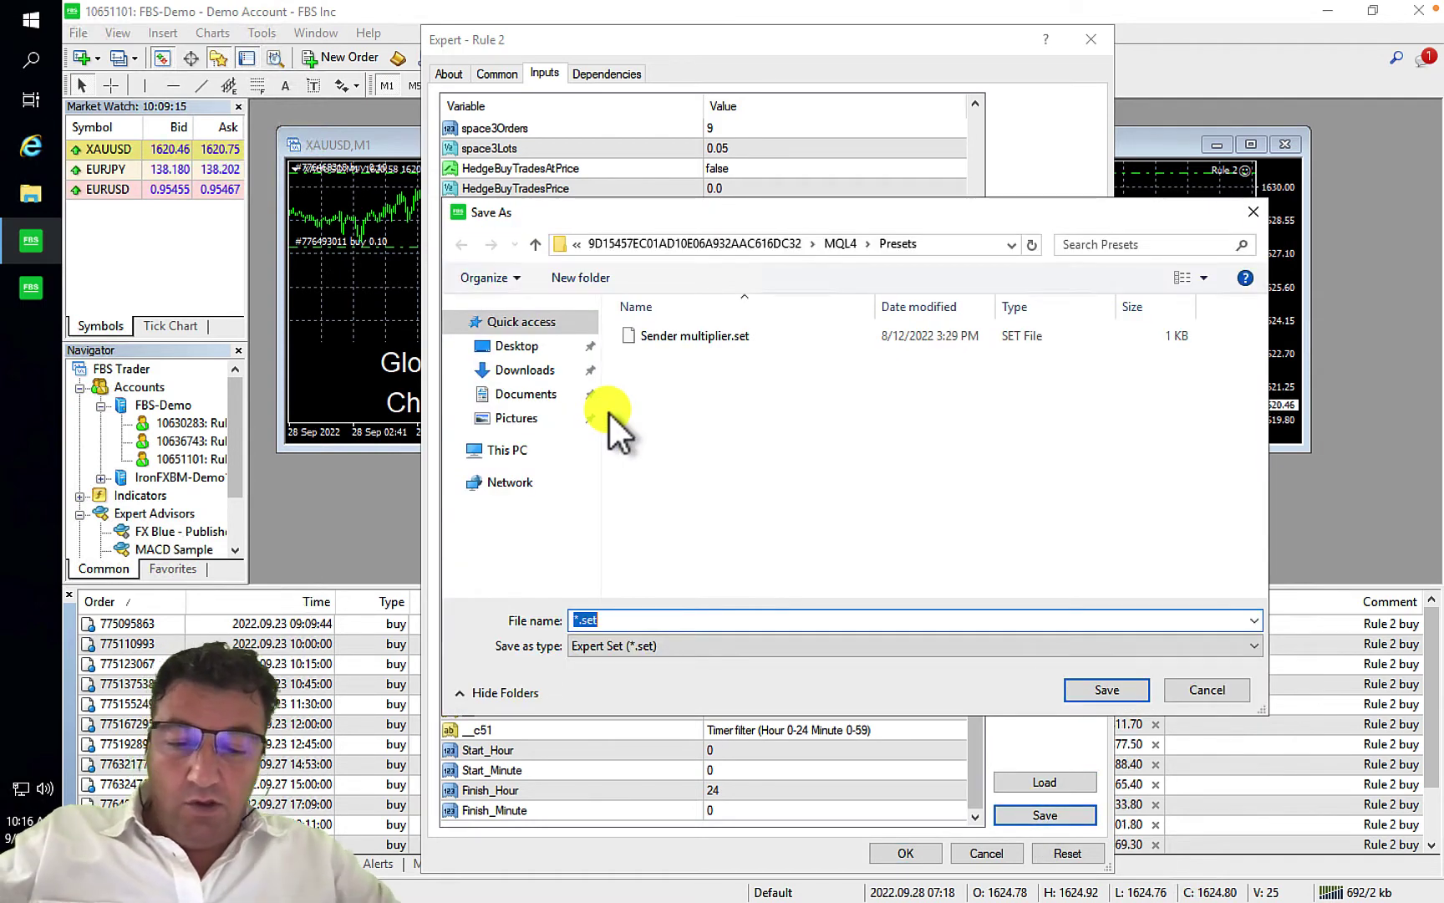
{"action": "type", "text": "Gold M"}
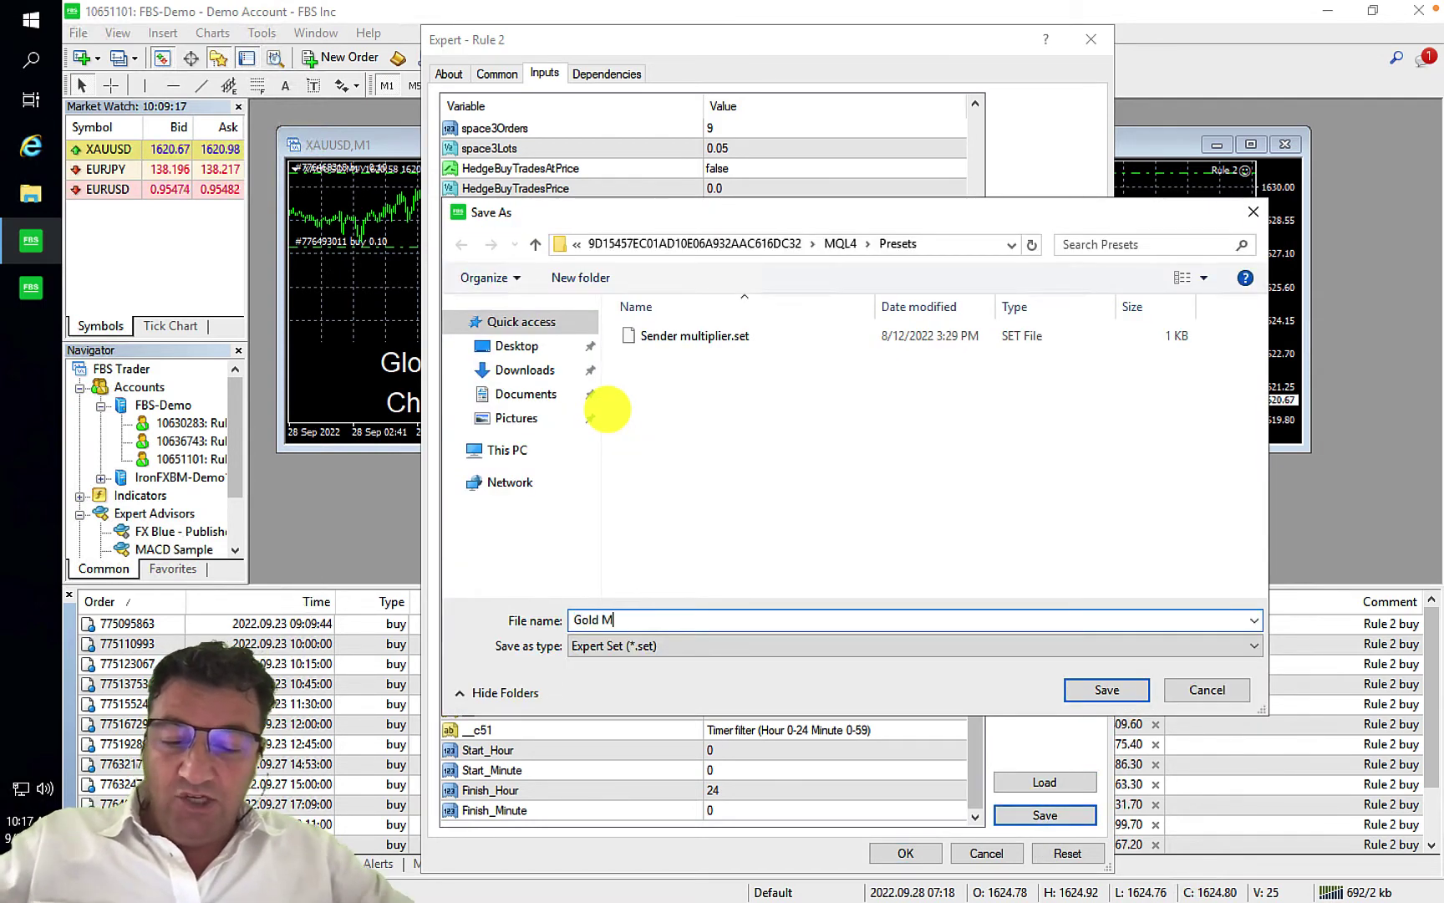
{"action": "type", "text": "agic 1"}
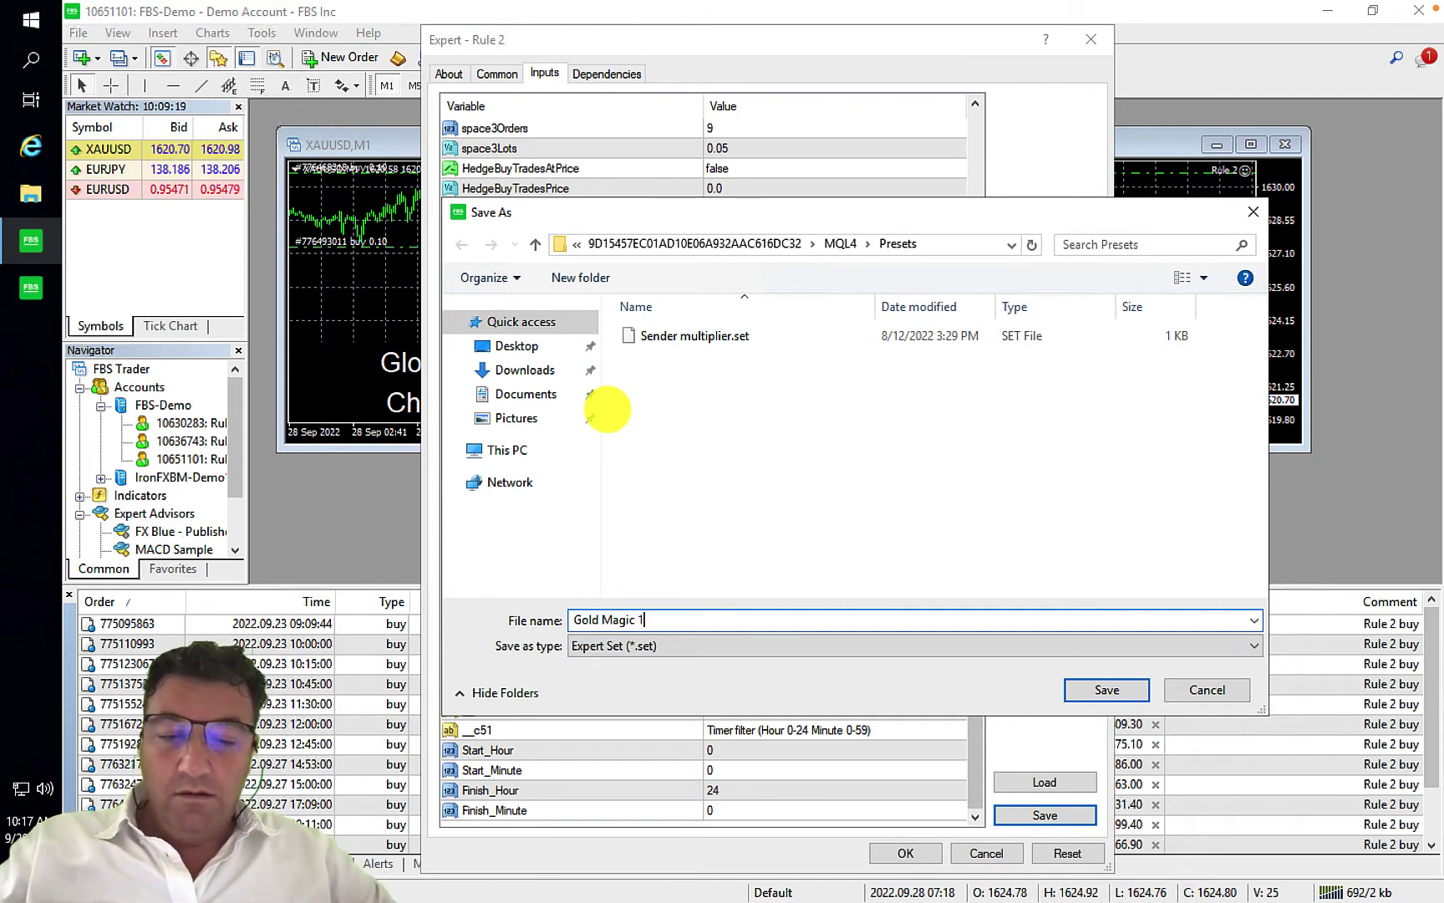
{"action": "type", "text": "-2"}
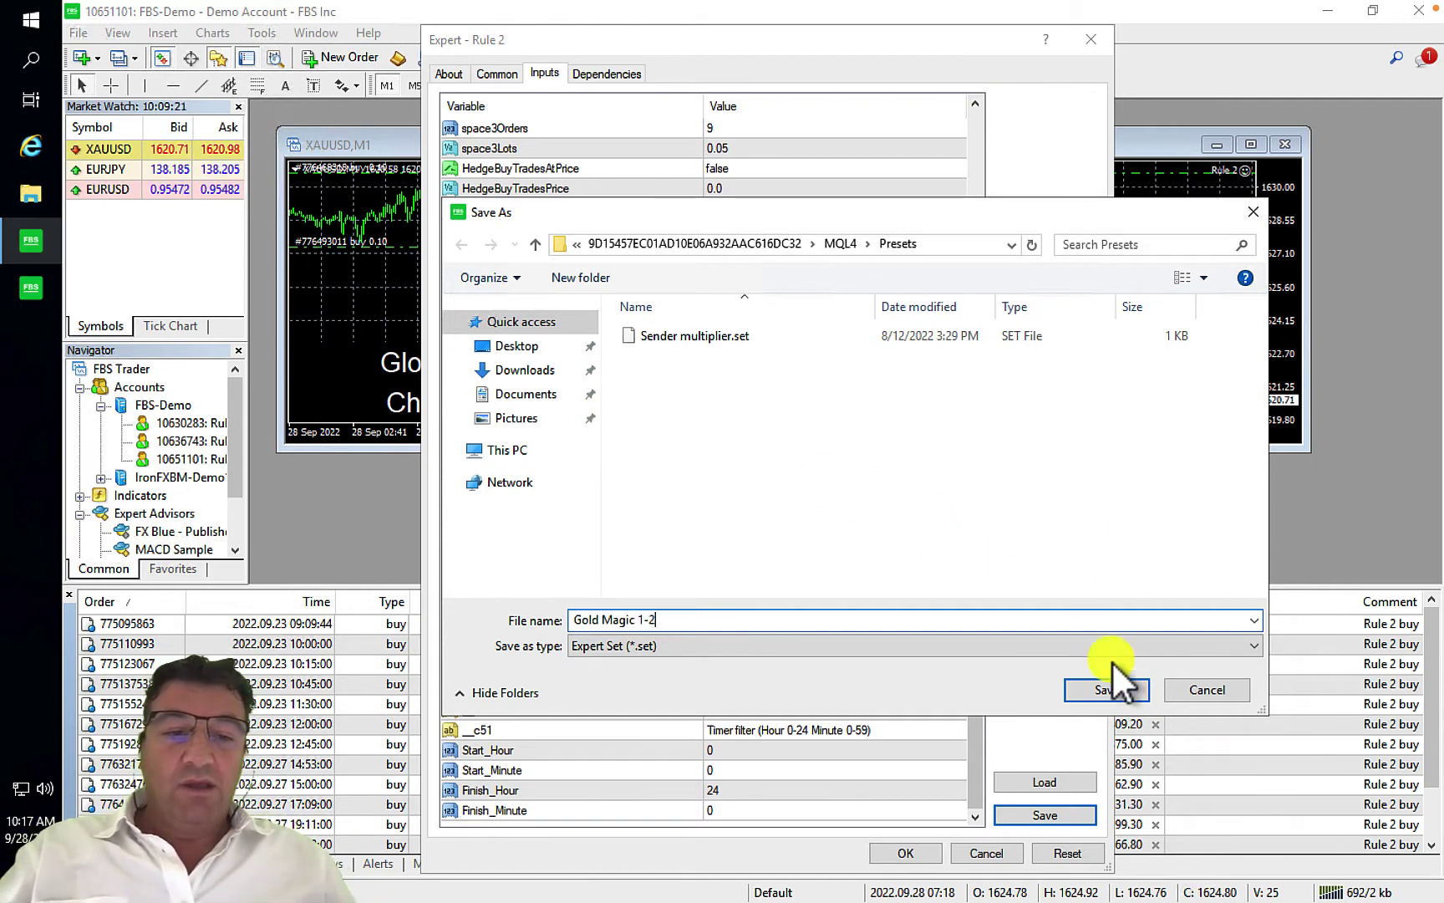
{"action": "left_click", "coordinate": [1098, 693]}
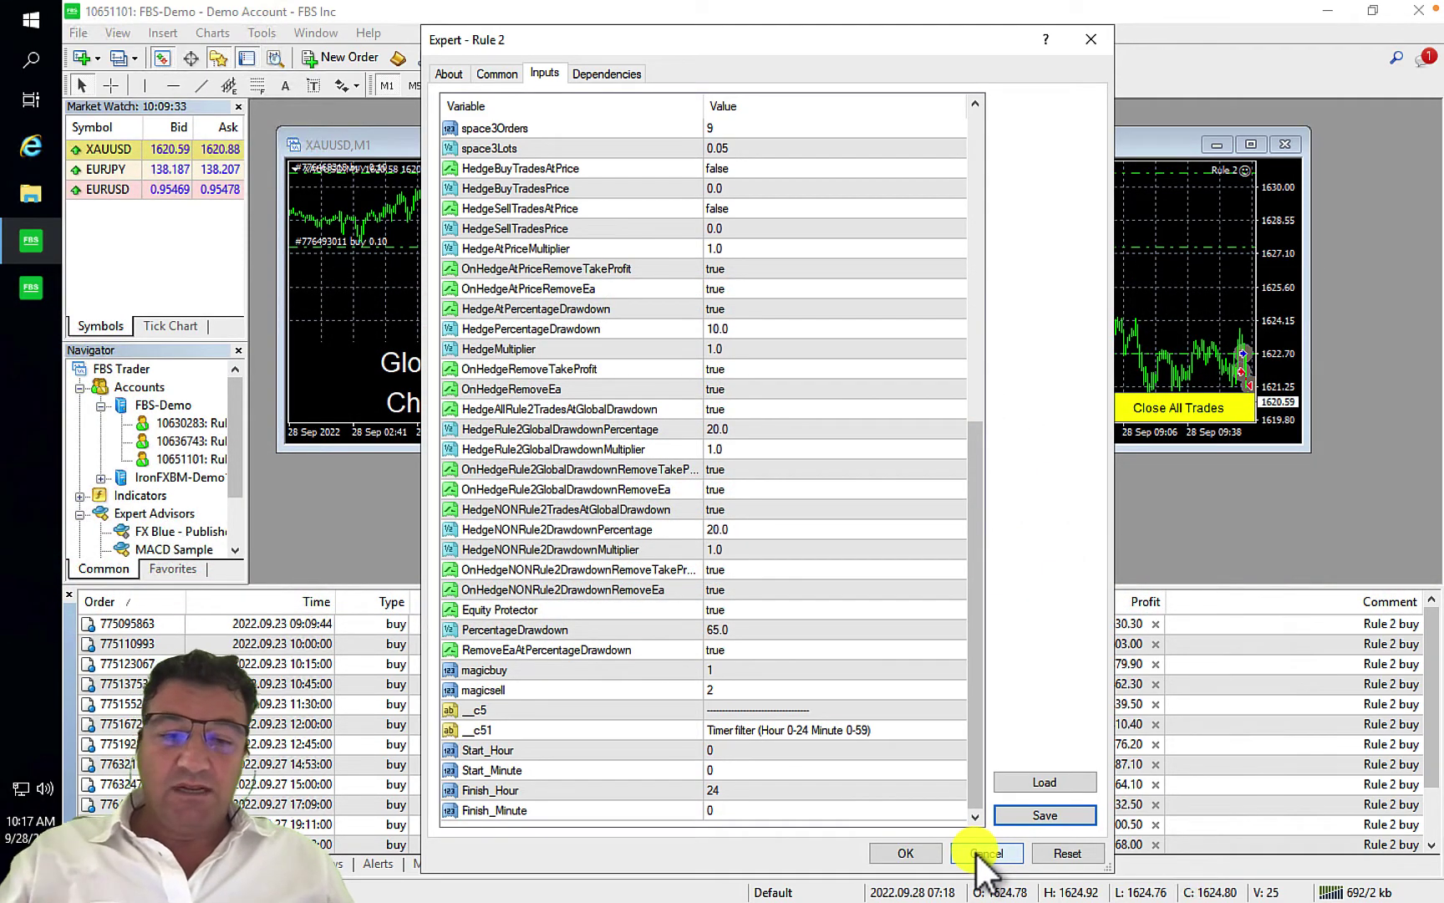
- Close the gold expert settings and open a new EURUSD H1 chart from Market Watch
{"action": "left_click", "coordinate": [975, 851]}
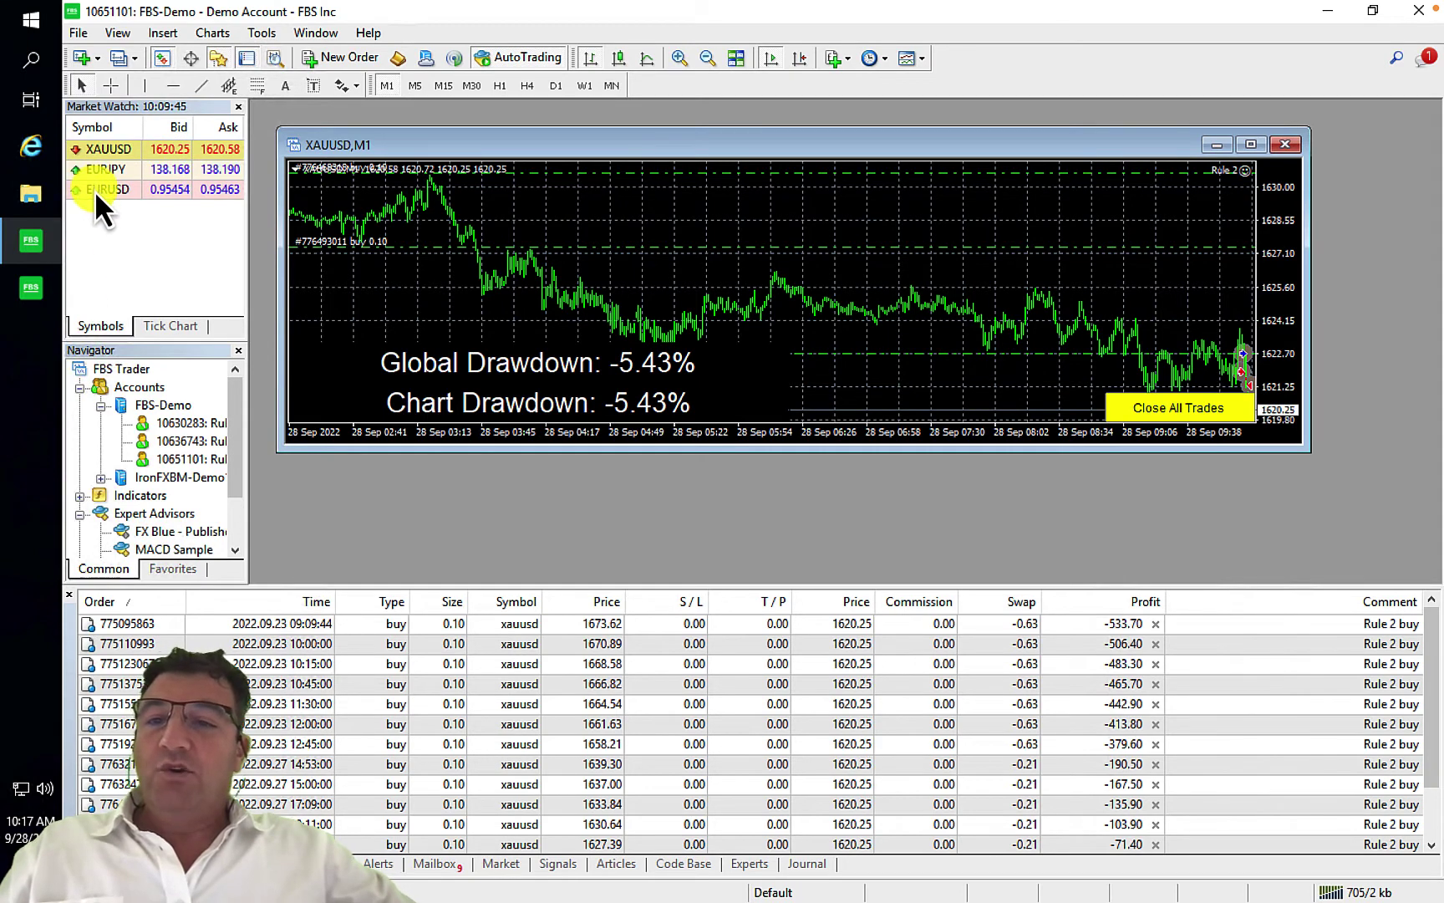
{"action": "left_click_drag", "start_coordinate": [95, 190], "coordinate": [393, 112]}
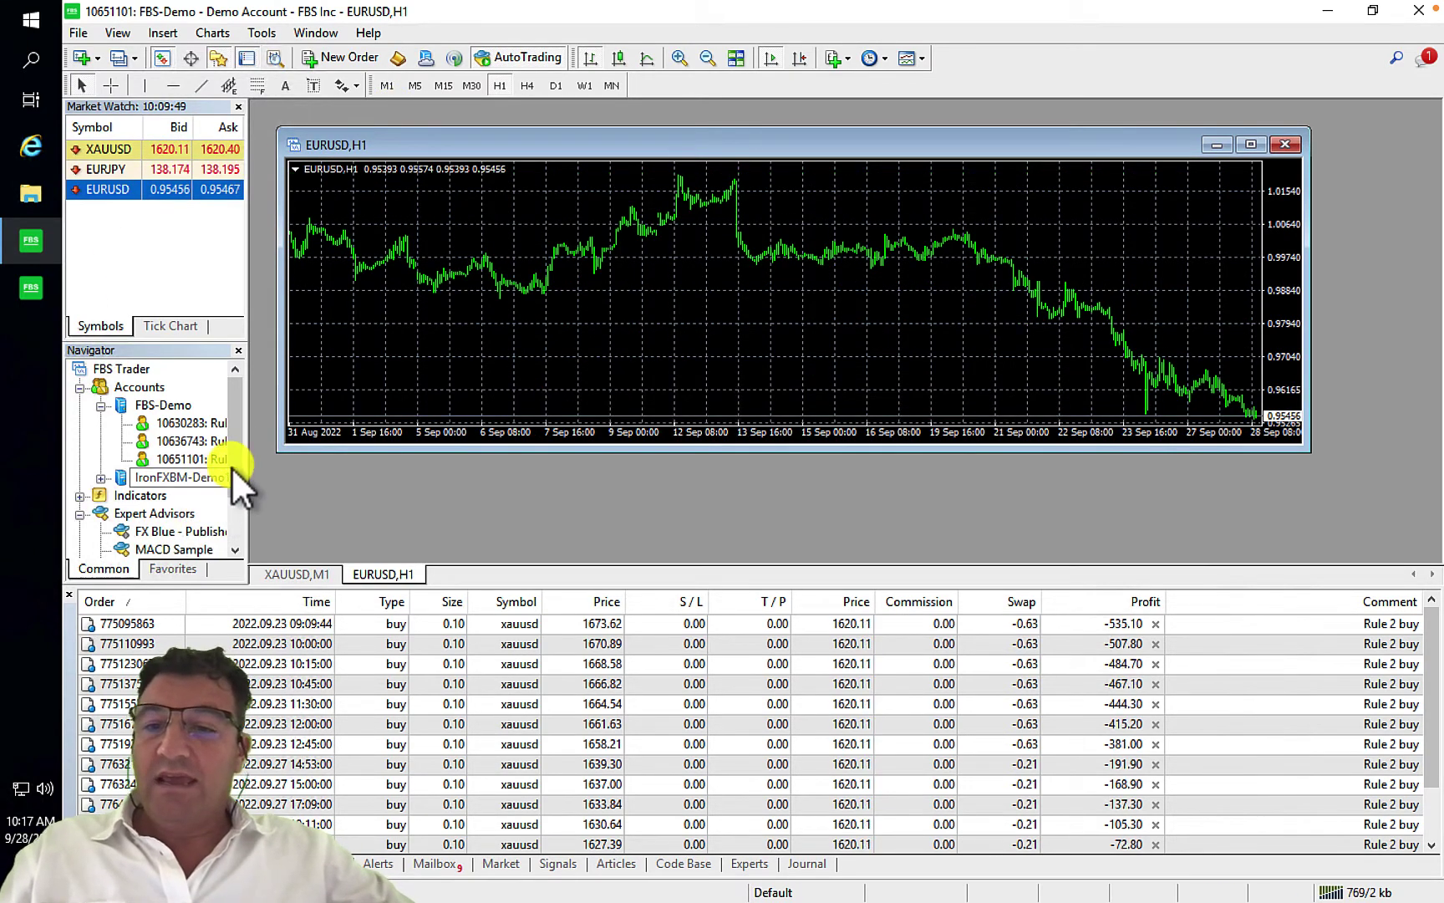
{"action": "scroll", "coordinate": [232, 529], "scroll_direction": "down", "scroll_amount": 2}
- Attach Rule 2 to the EURUSD chart with magicbuy 3 and magicsell 4
{"action": "double_click", "coordinate": [157, 535]}
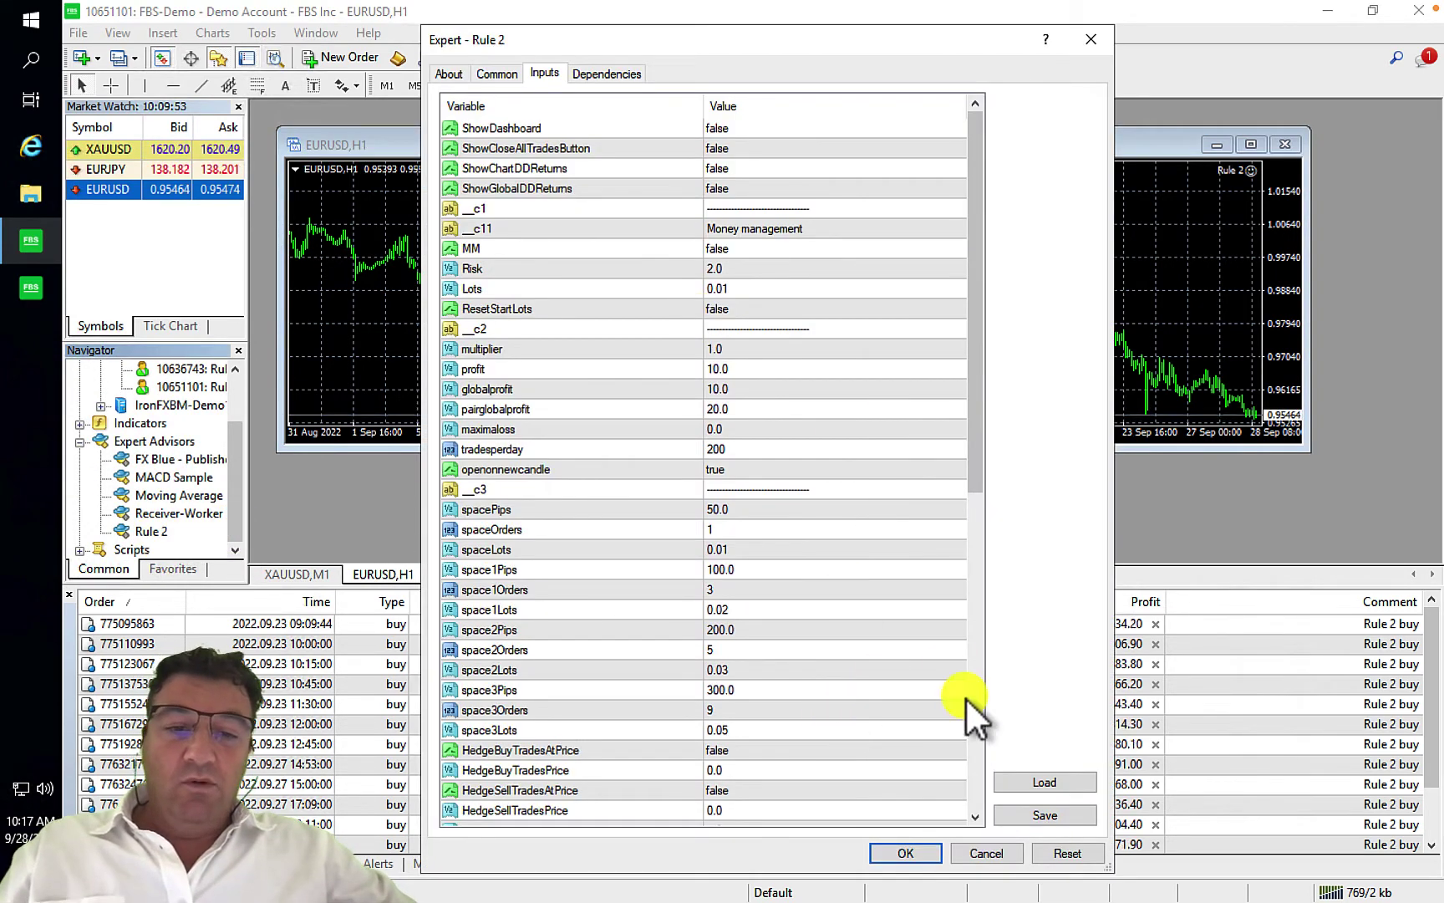
{"action": "left_click", "coordinate": [979, 723]}
{"action": "double_click", "coordinate": [715, 669]}
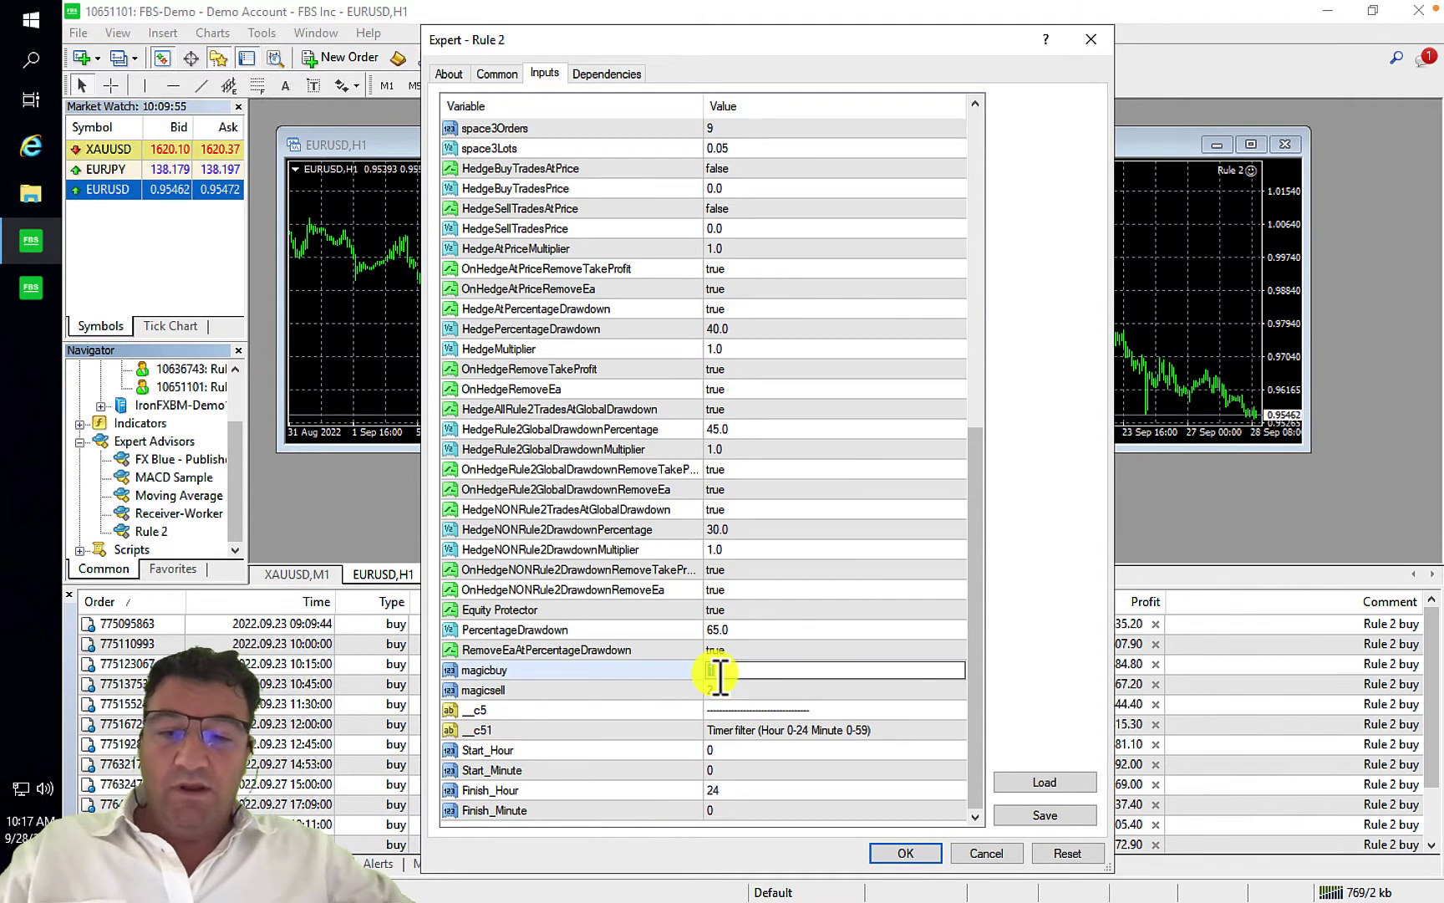
{"action": "type", "text": "3"}
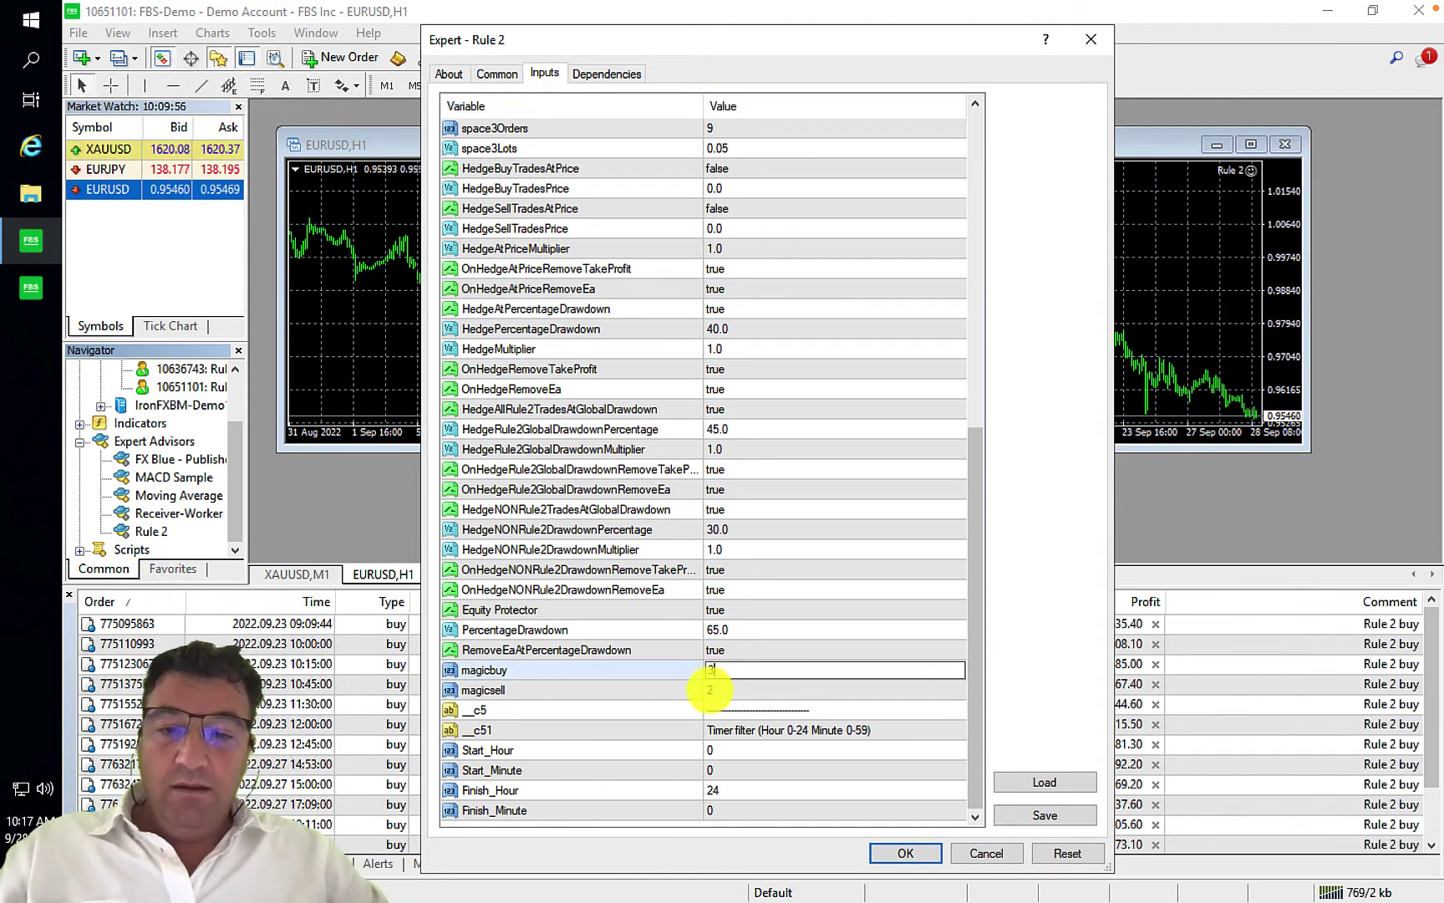
{"action": "double_click", "coordinate": [710, 690]}
{"action": "type", "text": "4"}
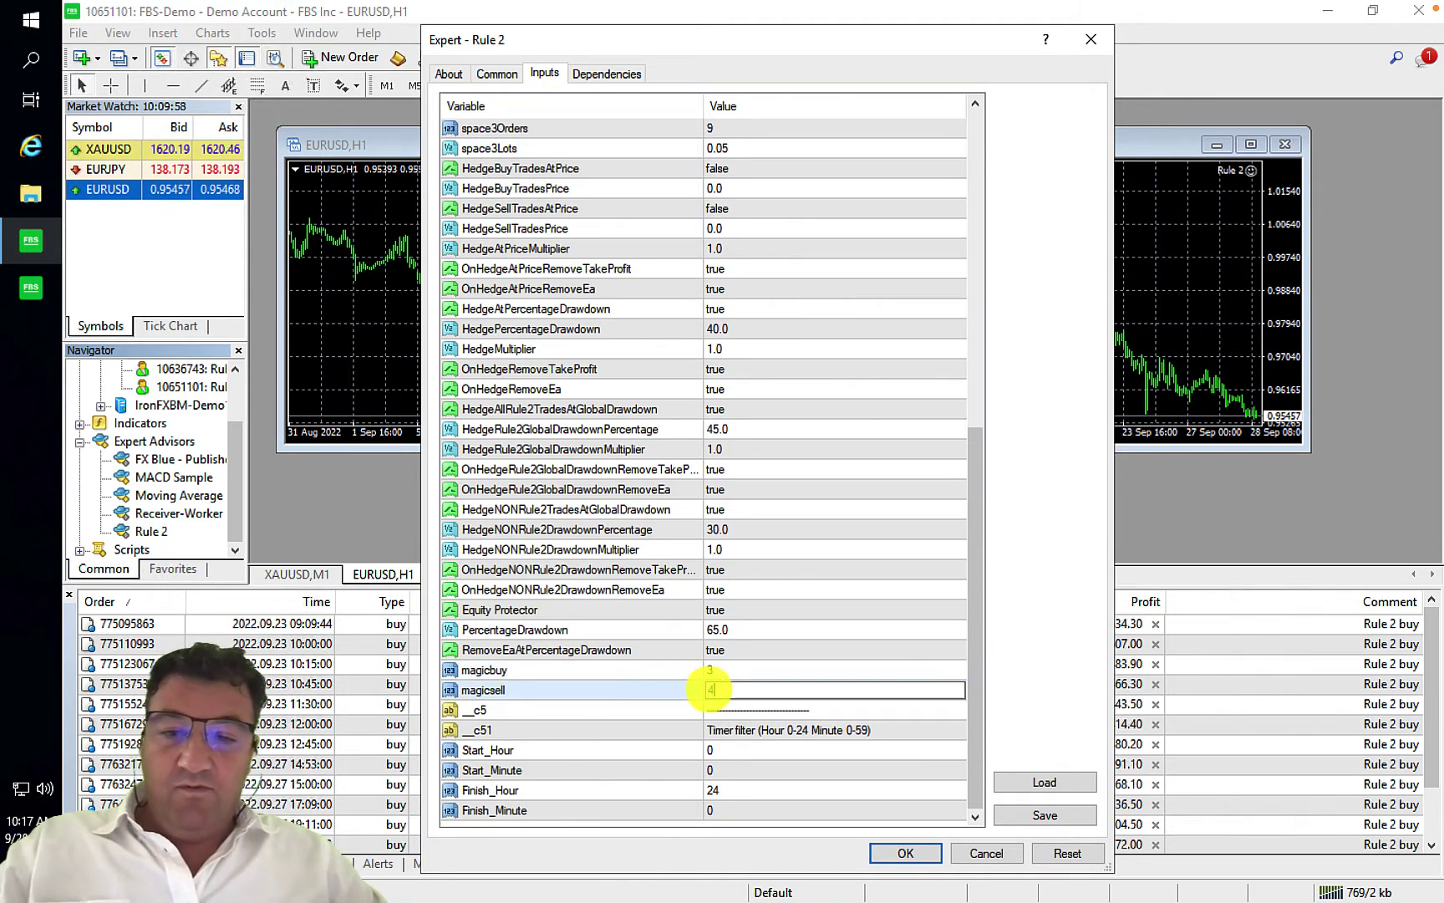
{"action": "key", "text": "Return"}
{"action": "left_click", "coordinate": [895, 852]}
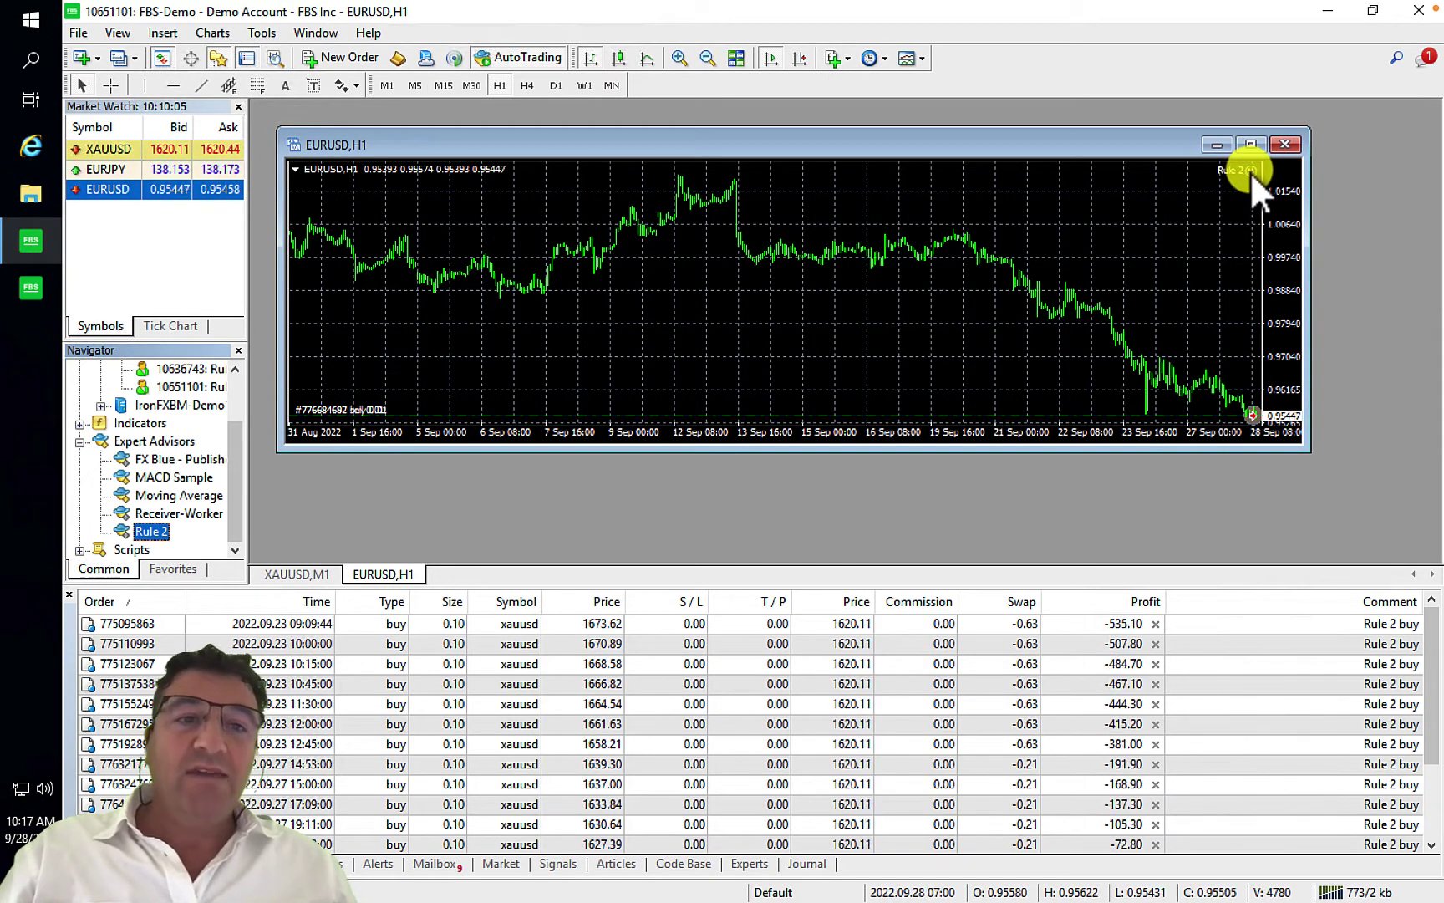
- Save the EURUSD chart's Rule 2 inputs as the preset 'EURUSD Magic 3-4', then cancel the dialog
{"action": "right_click", "coordinate": [1081, 192]}
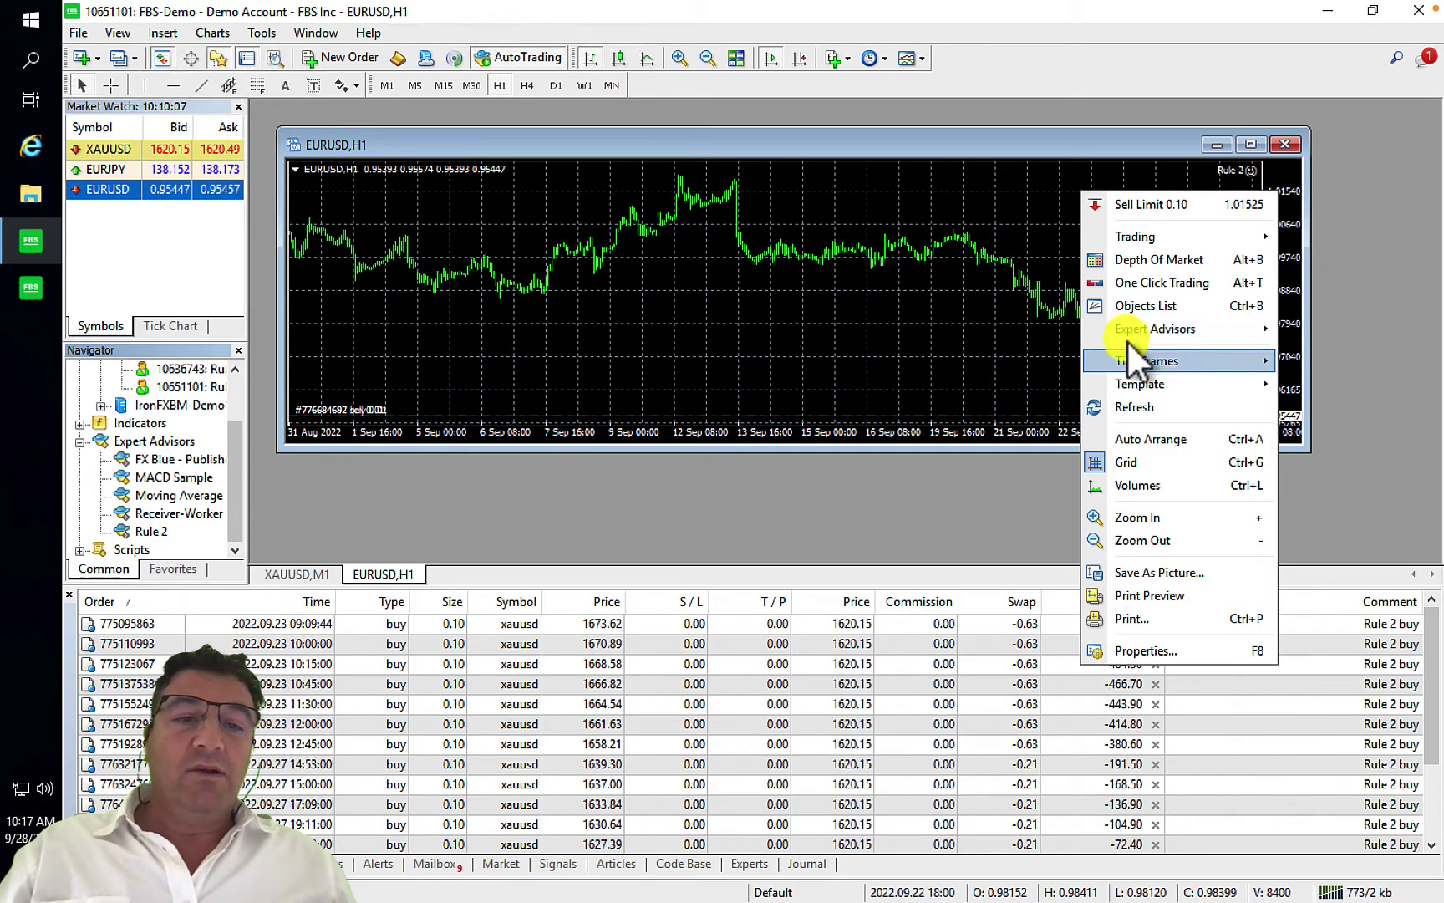
{"action": "mouse_move", "coordinate": [1233, 326]}
{"action": "left_click", "coordinate": [1316, 326]}
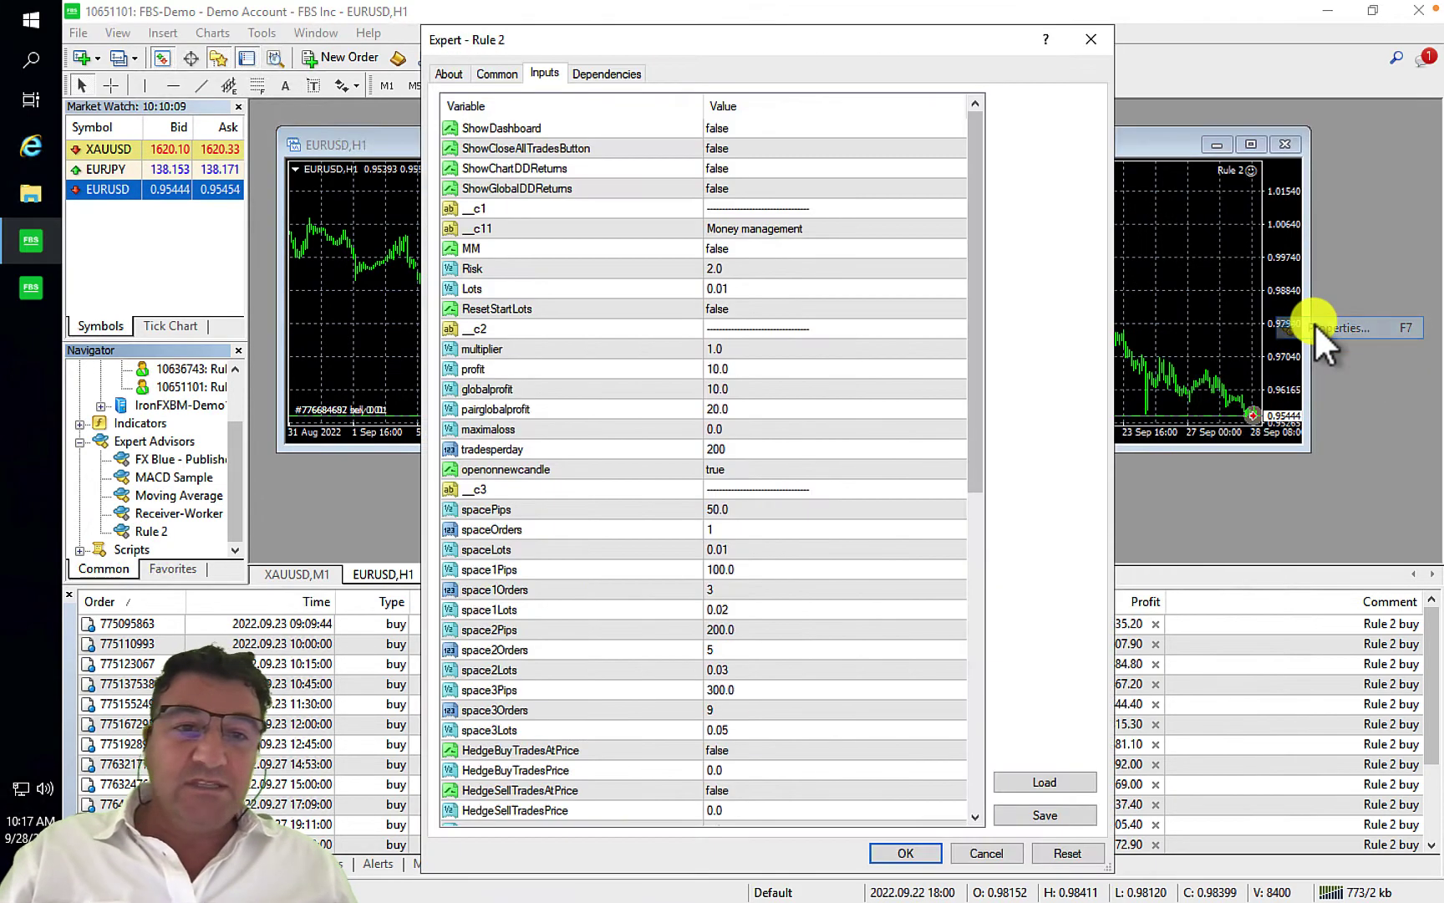
{"action": "left_click", "coordinate": [1031, 809]}
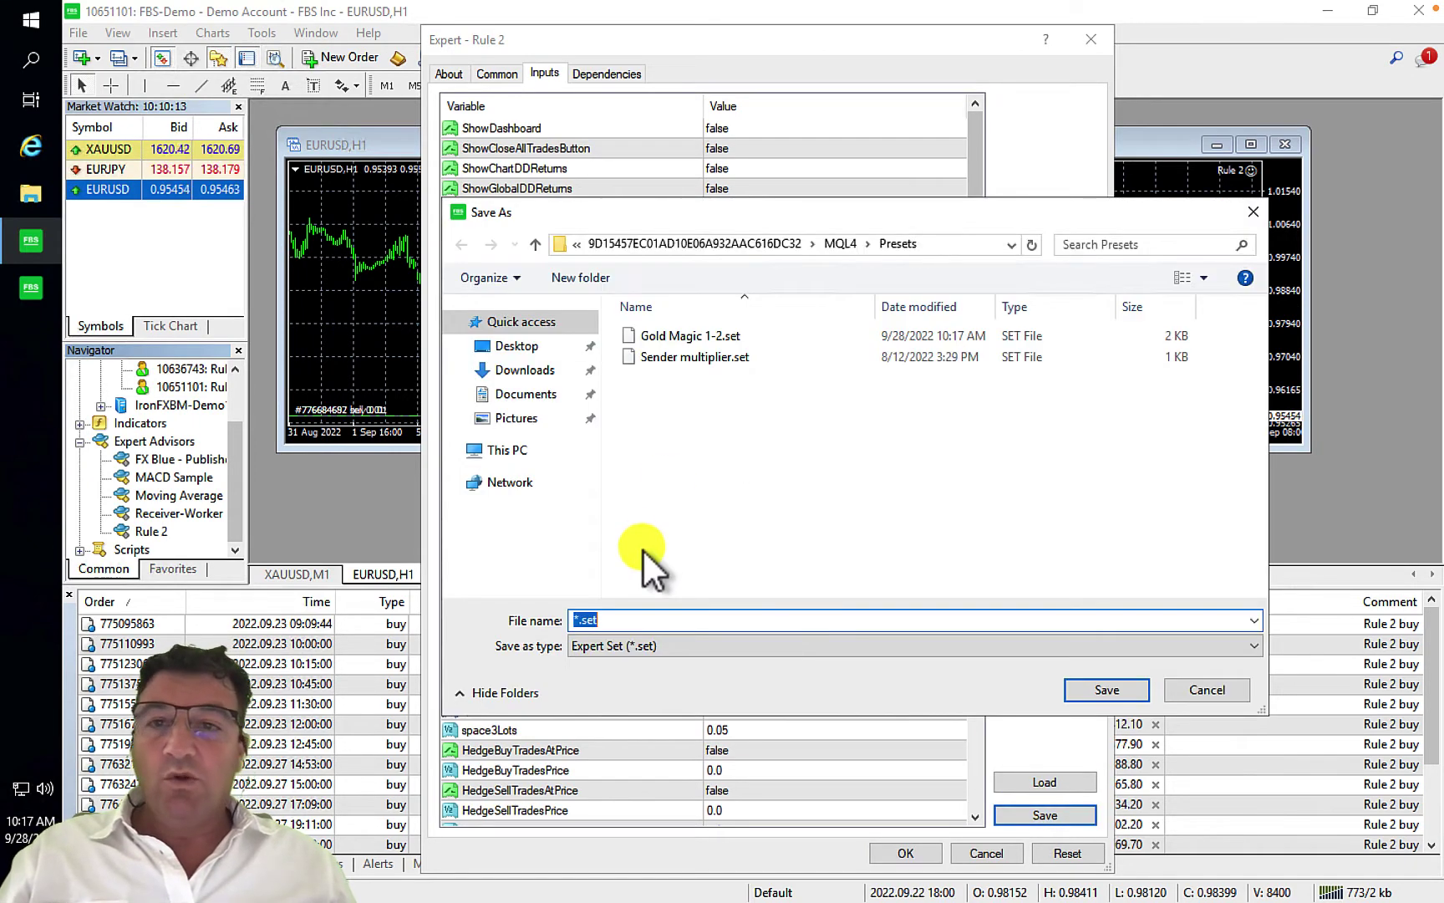
{"action": "type", "text": "EURUSD Magic"}
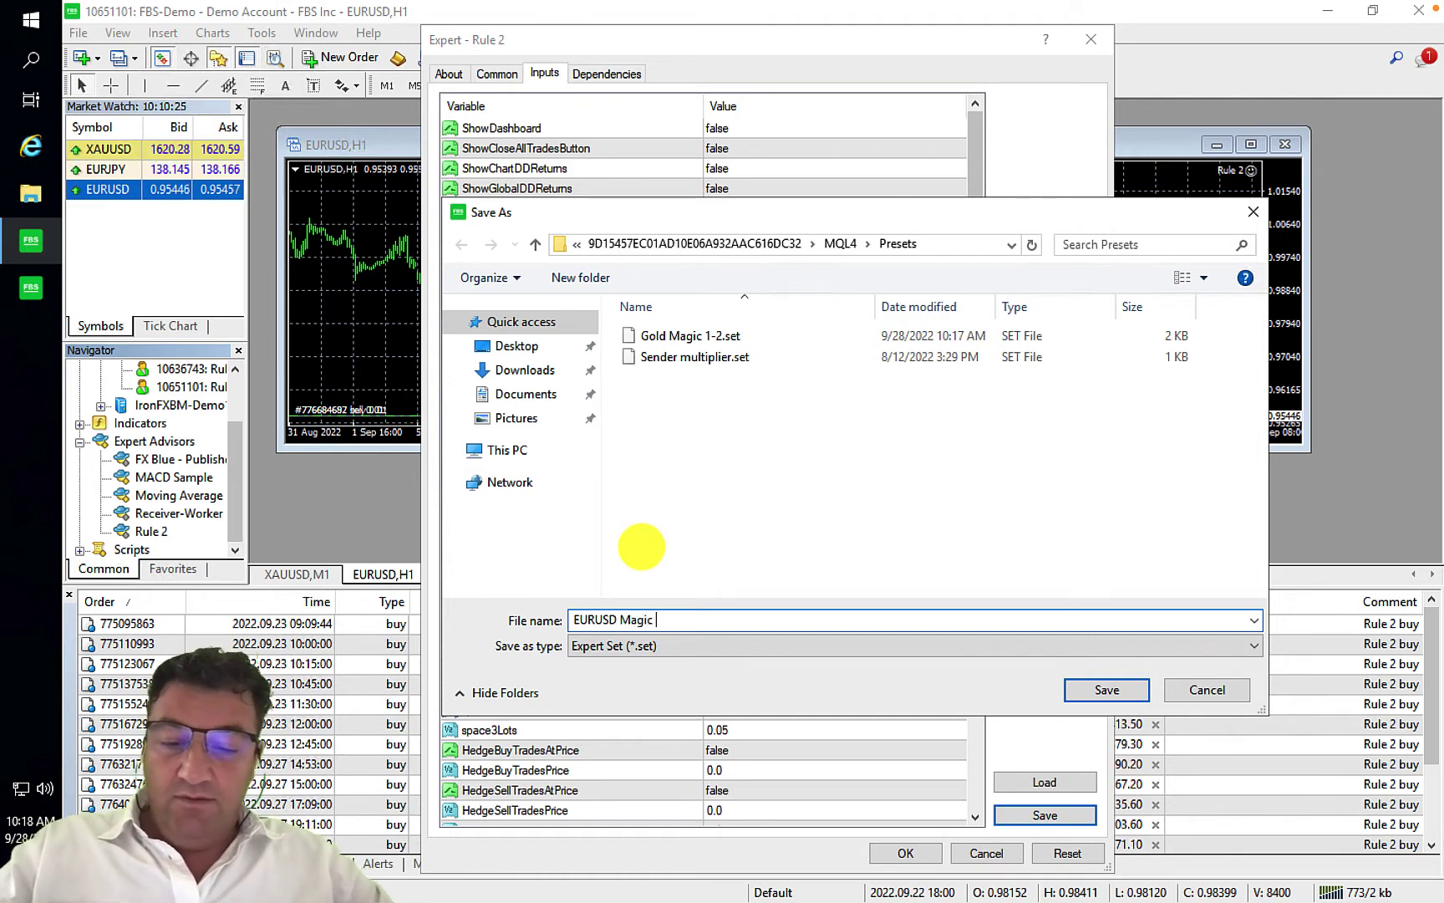
{"action": "type", "text": "4"}
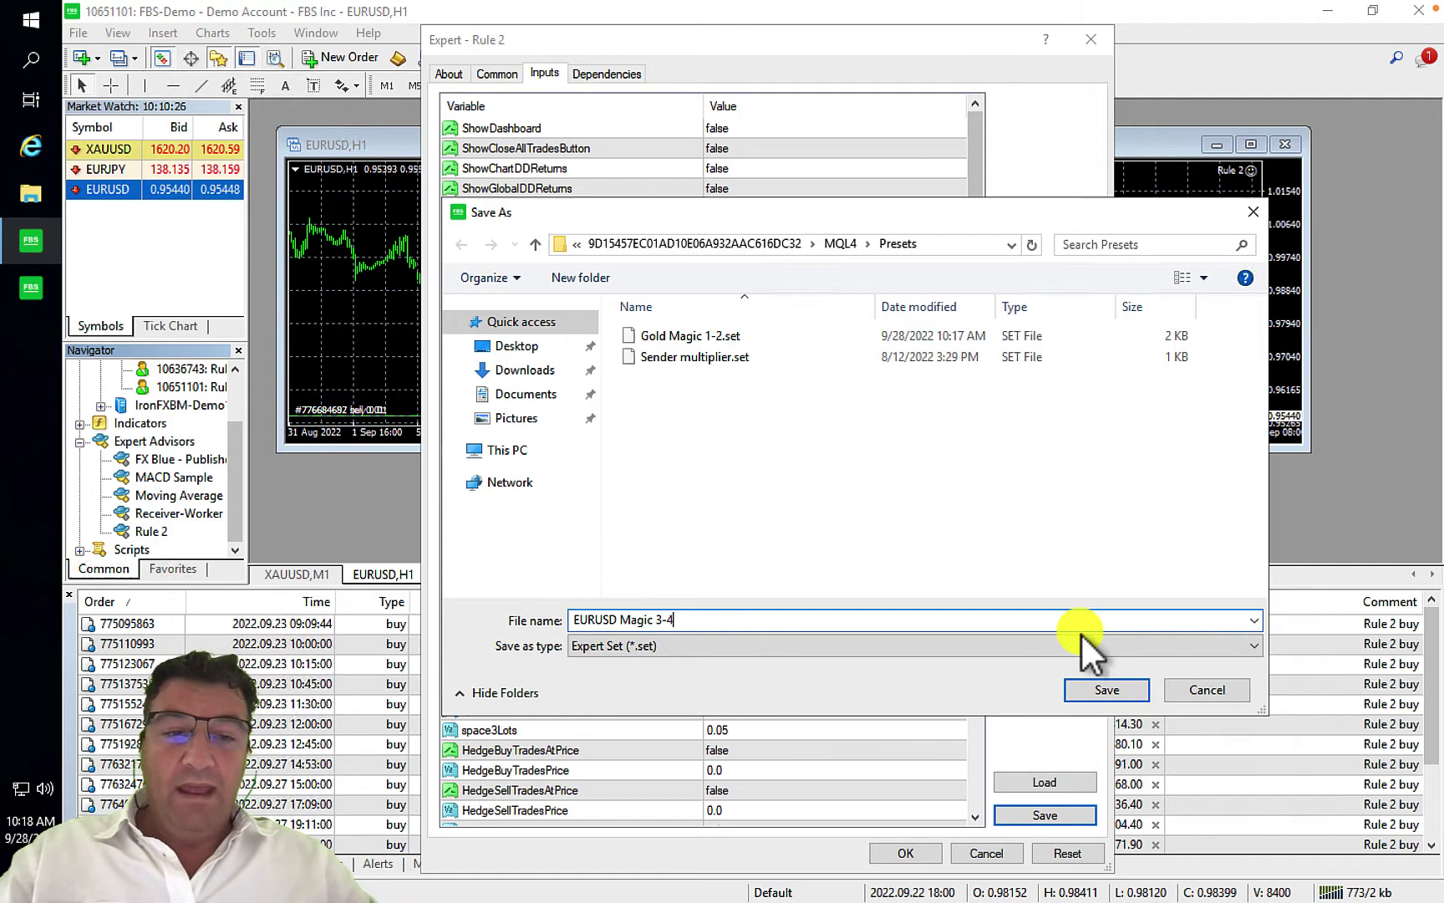
{"action": "left_click", "coordinate": [1107, 689]}
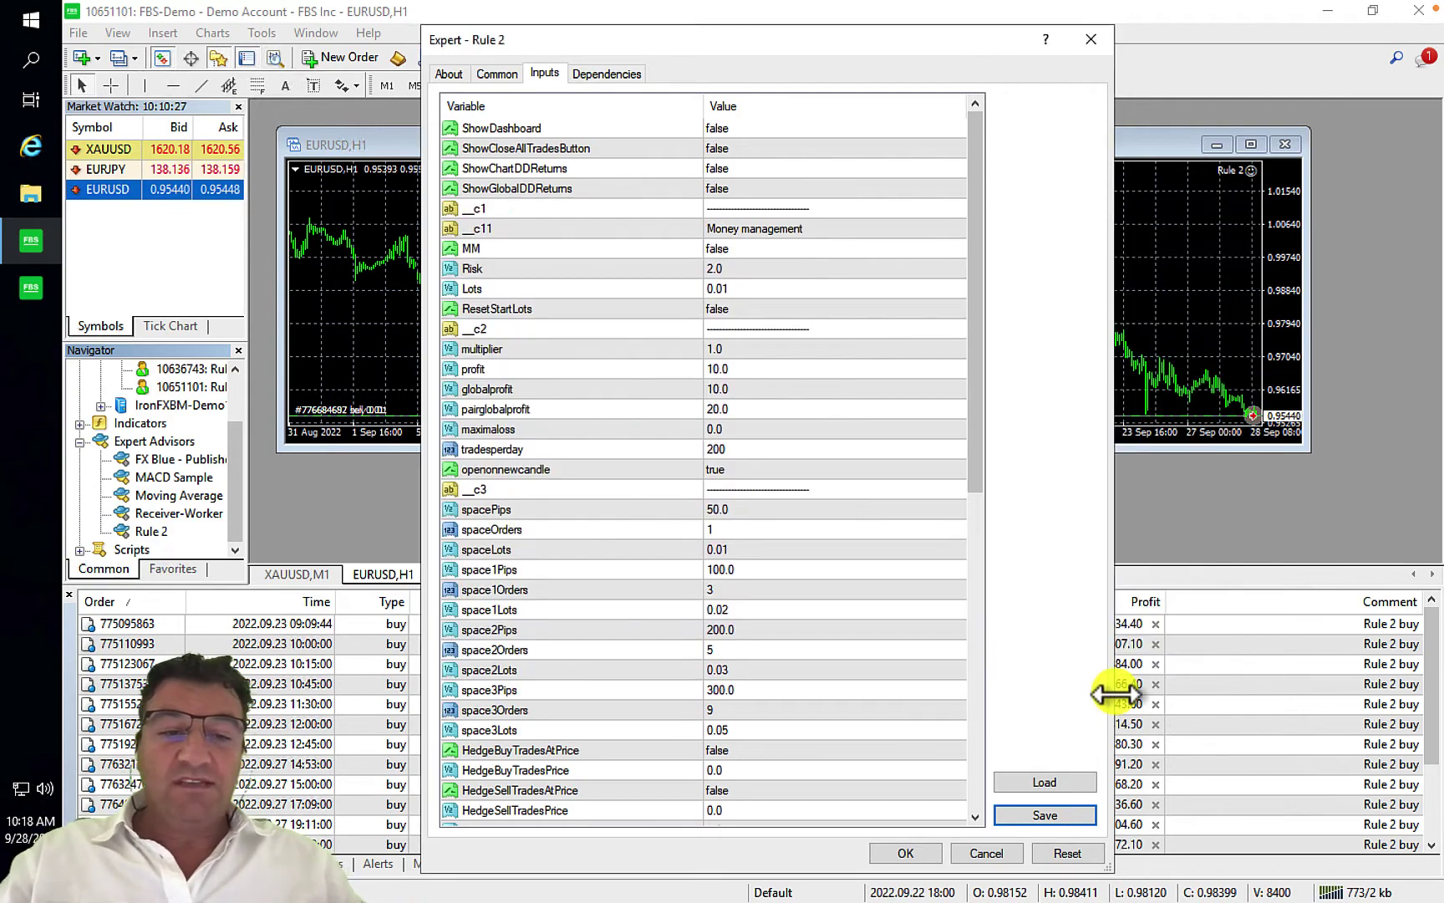
{"action": "left_click", "coordinate": [979, 848]}
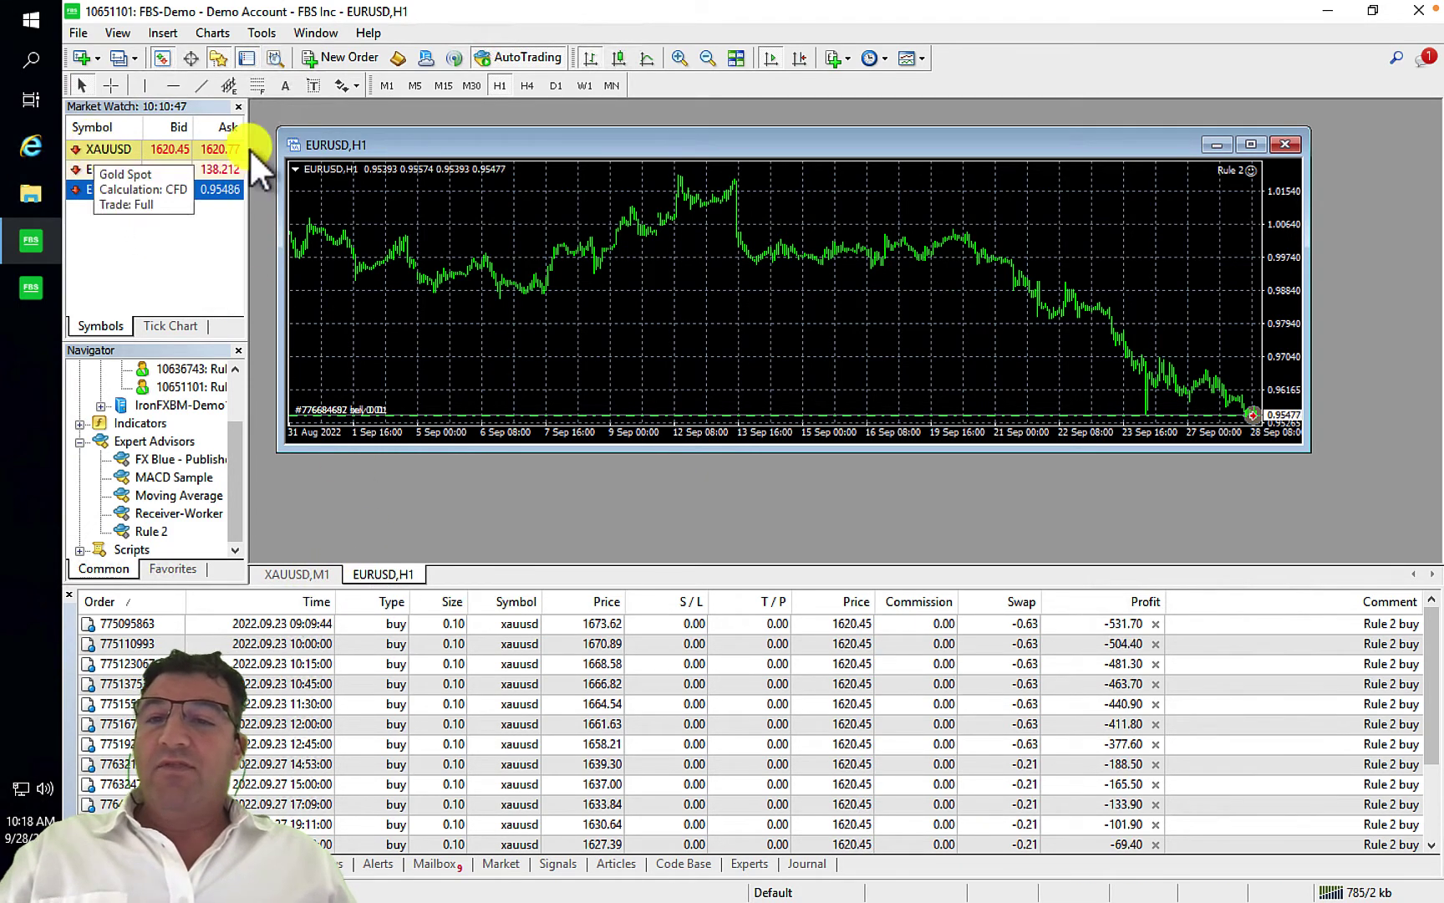
- Open a new XAUUSD chart from Market Watch and switch it to the M30 timeframe
{"action": "left_click_drag", "start_coordinate": [249, 149], "coordinate": [405, 149]}
{"action": "left_click", "coordinate": [470, 87]}
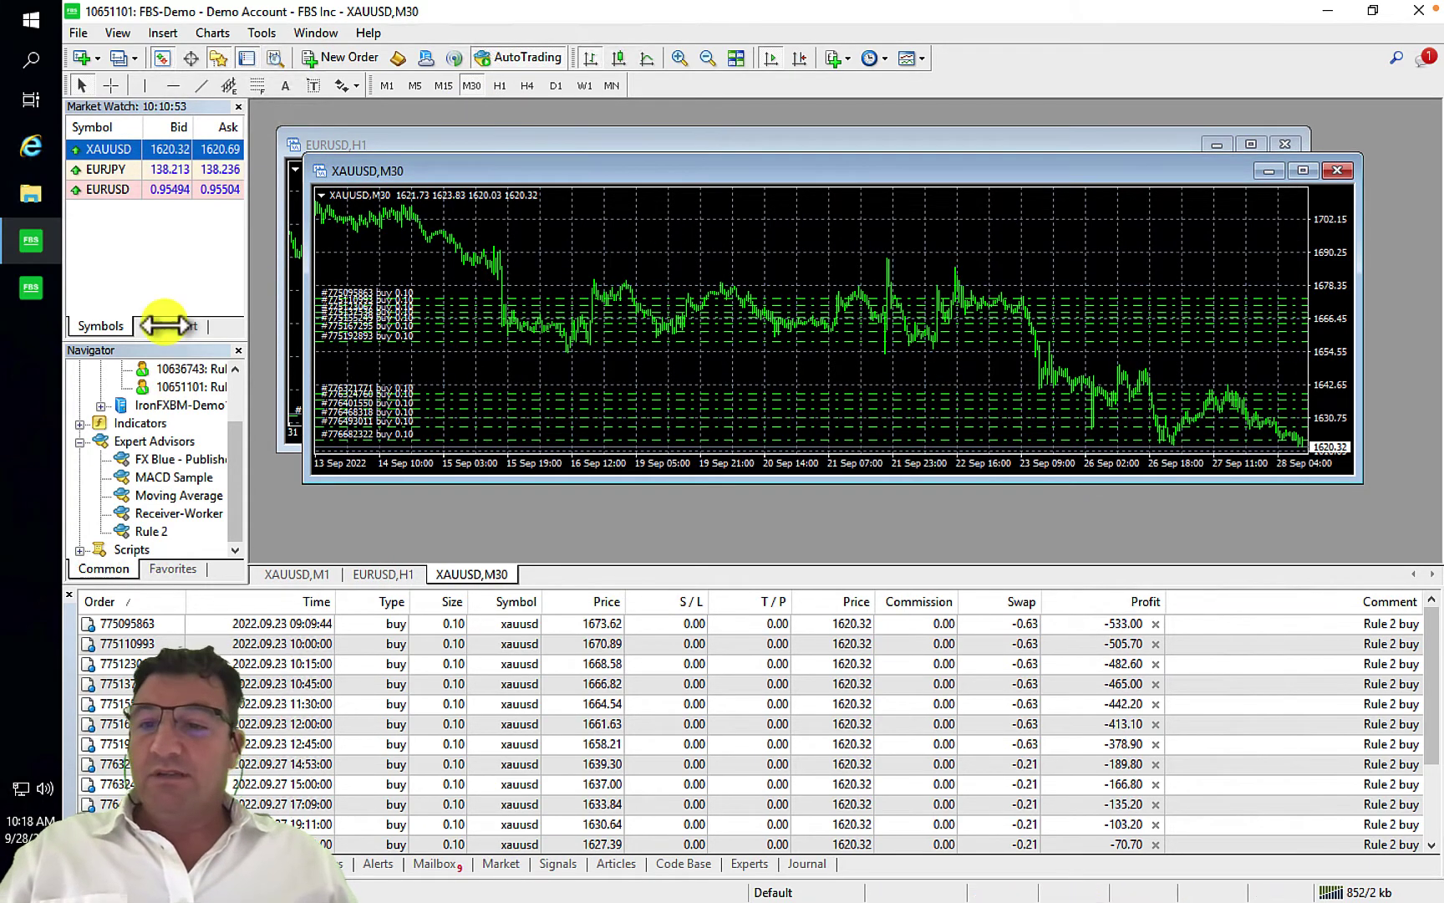
- Attach Rule 2 to the XAUUSD M30 chart and save its inputs as 'gold 30m magic 5-6 lot 0.25'
{"action": "left_click_drag", "start_coordinate": [143, 528], "coordinate": [525, 264]}
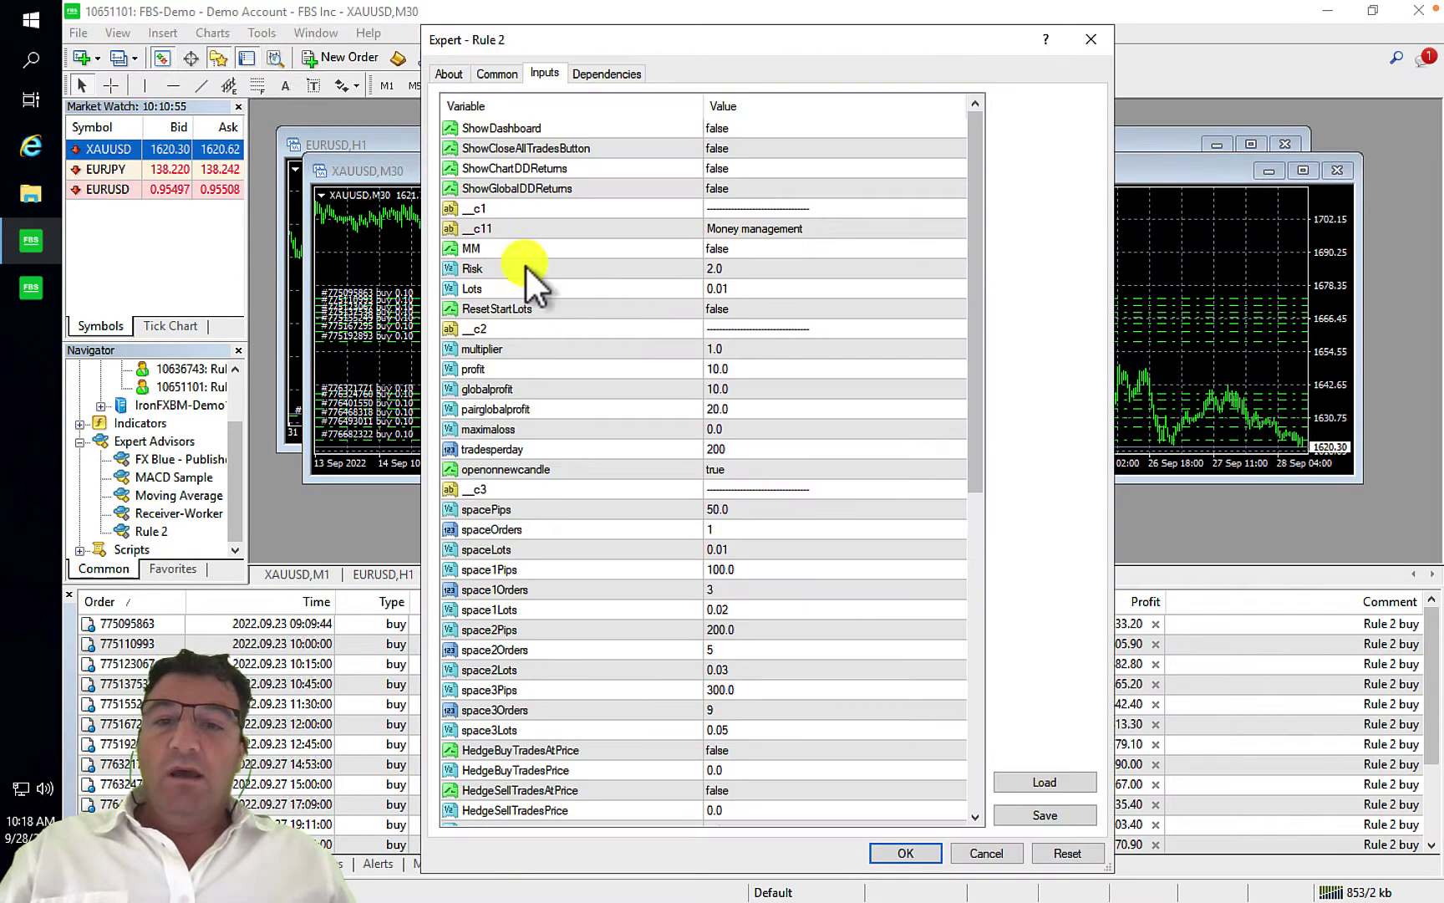
{"action": "left_click_drag", "start_coordinate": [969, 458], "coordinate": [974, 577]}
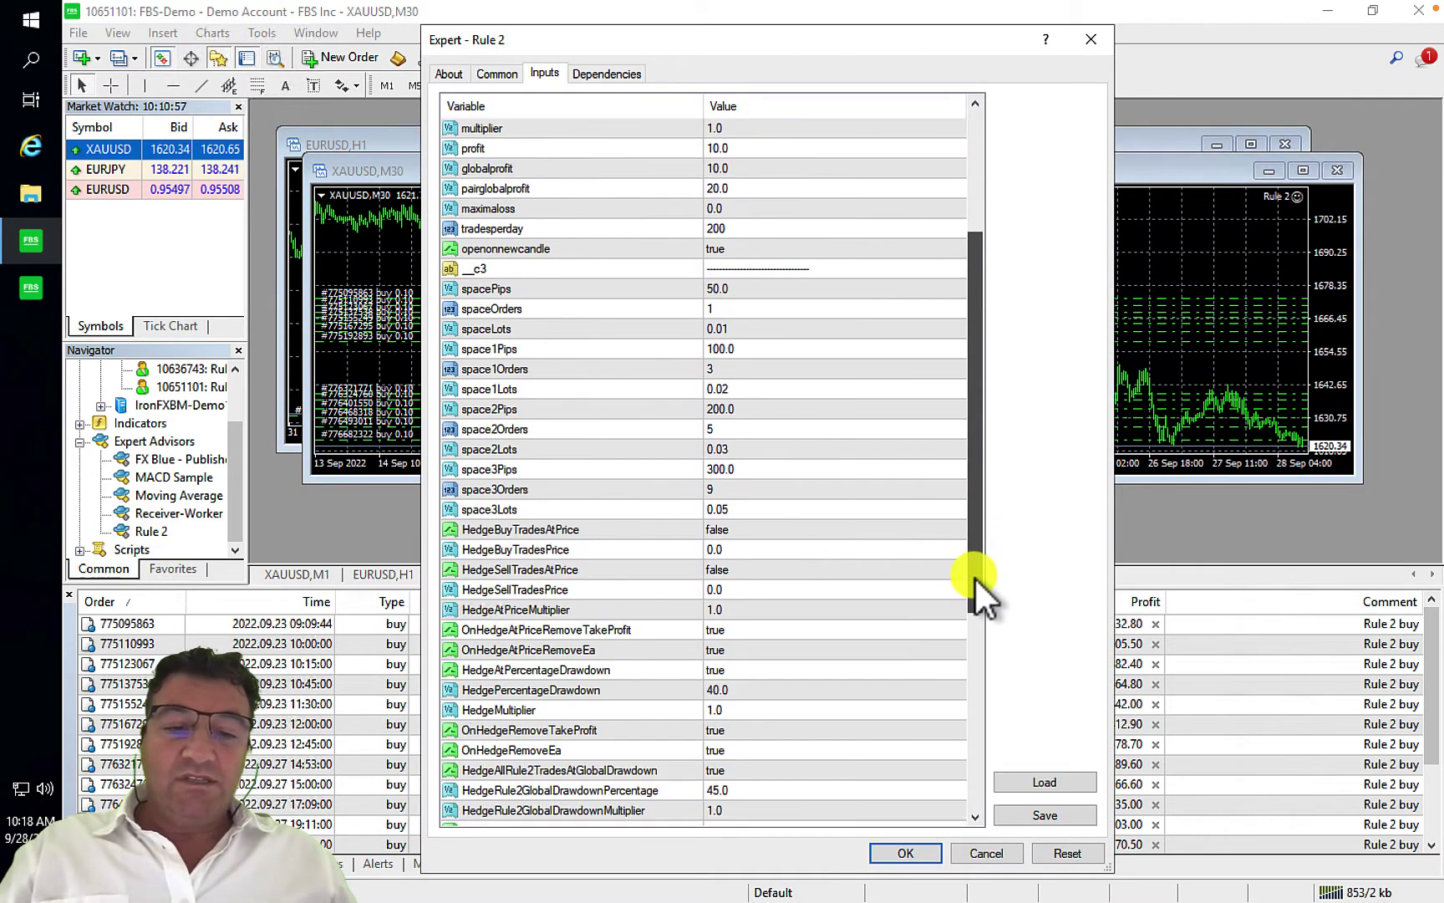
{"action": "left_click", "coordinate": [1040, 812]}
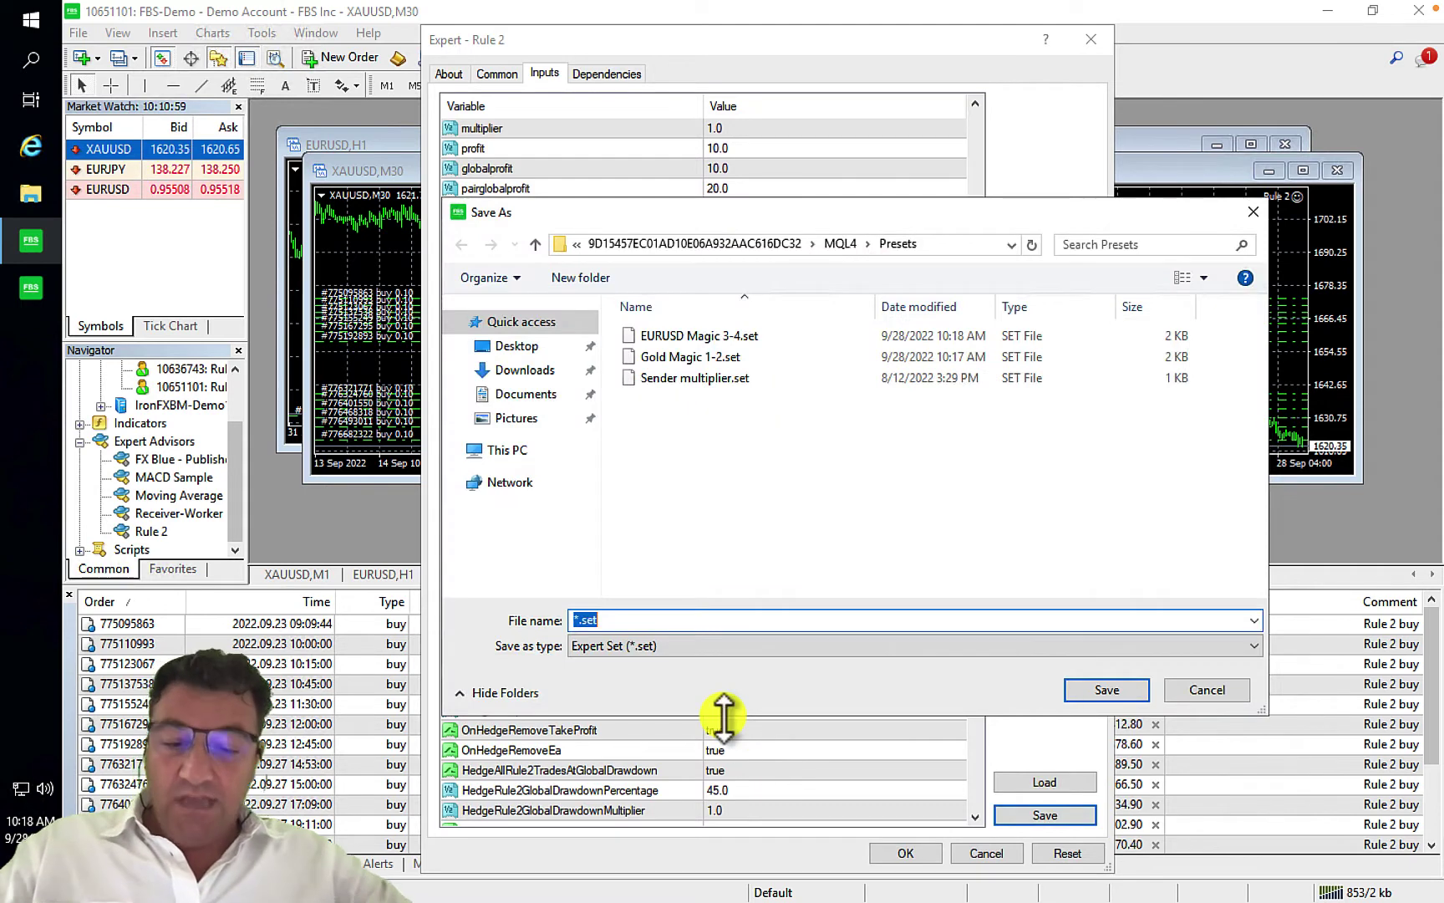
{"action": "type", "text": "gold 30"}
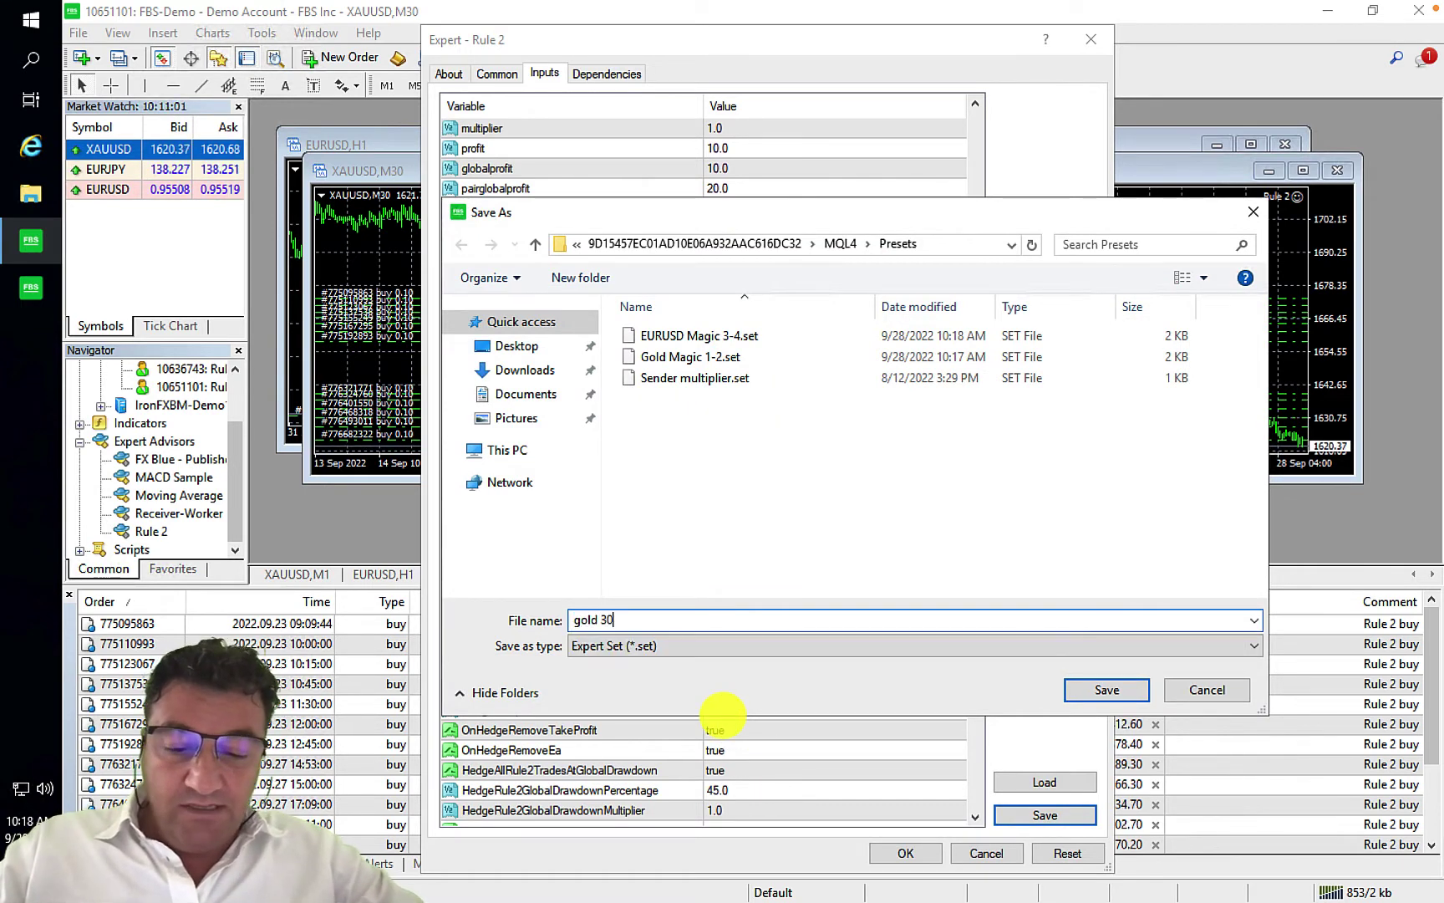
{"action": "type", "text": "m magic 5-6 lo"}
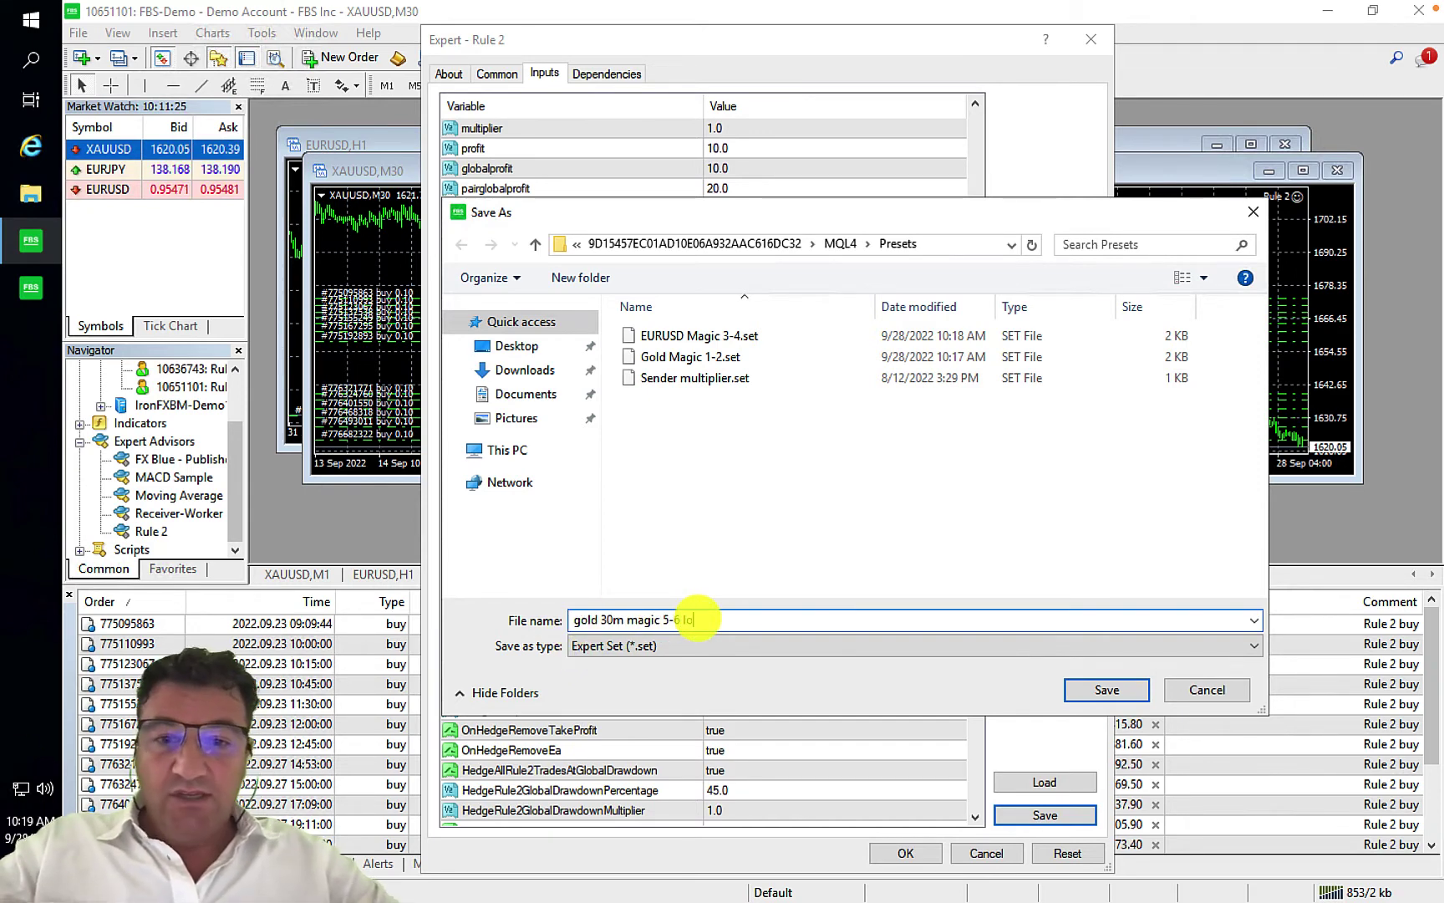
{"action": "type", "text": "t .0"}
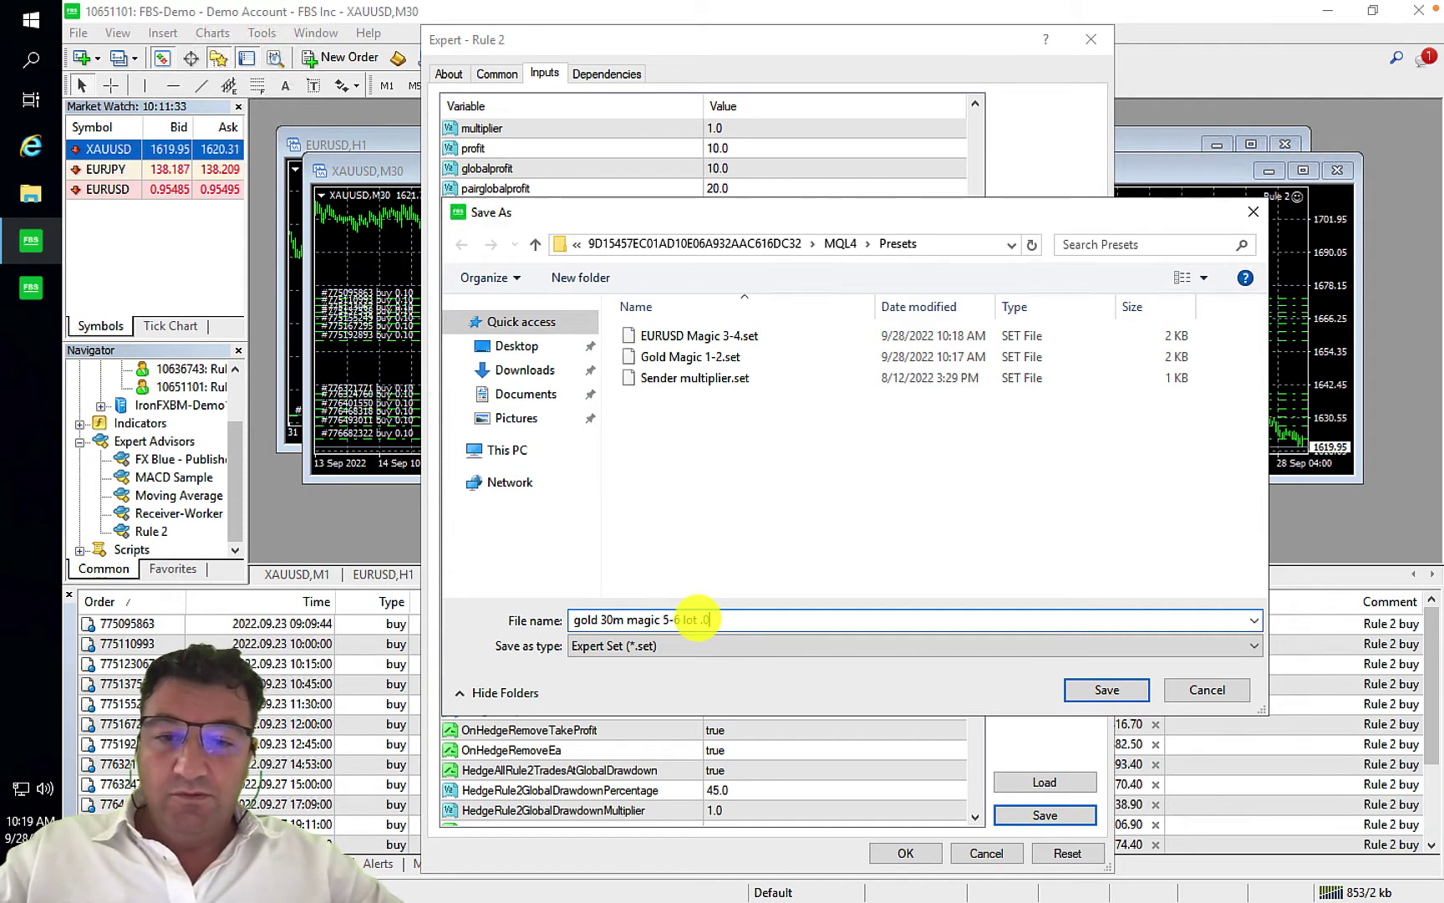
{"action": "key", "text": "BackSpace"}
{"action": "key", "text": "BackSpace"}
{"action": "type", "text": "0."}
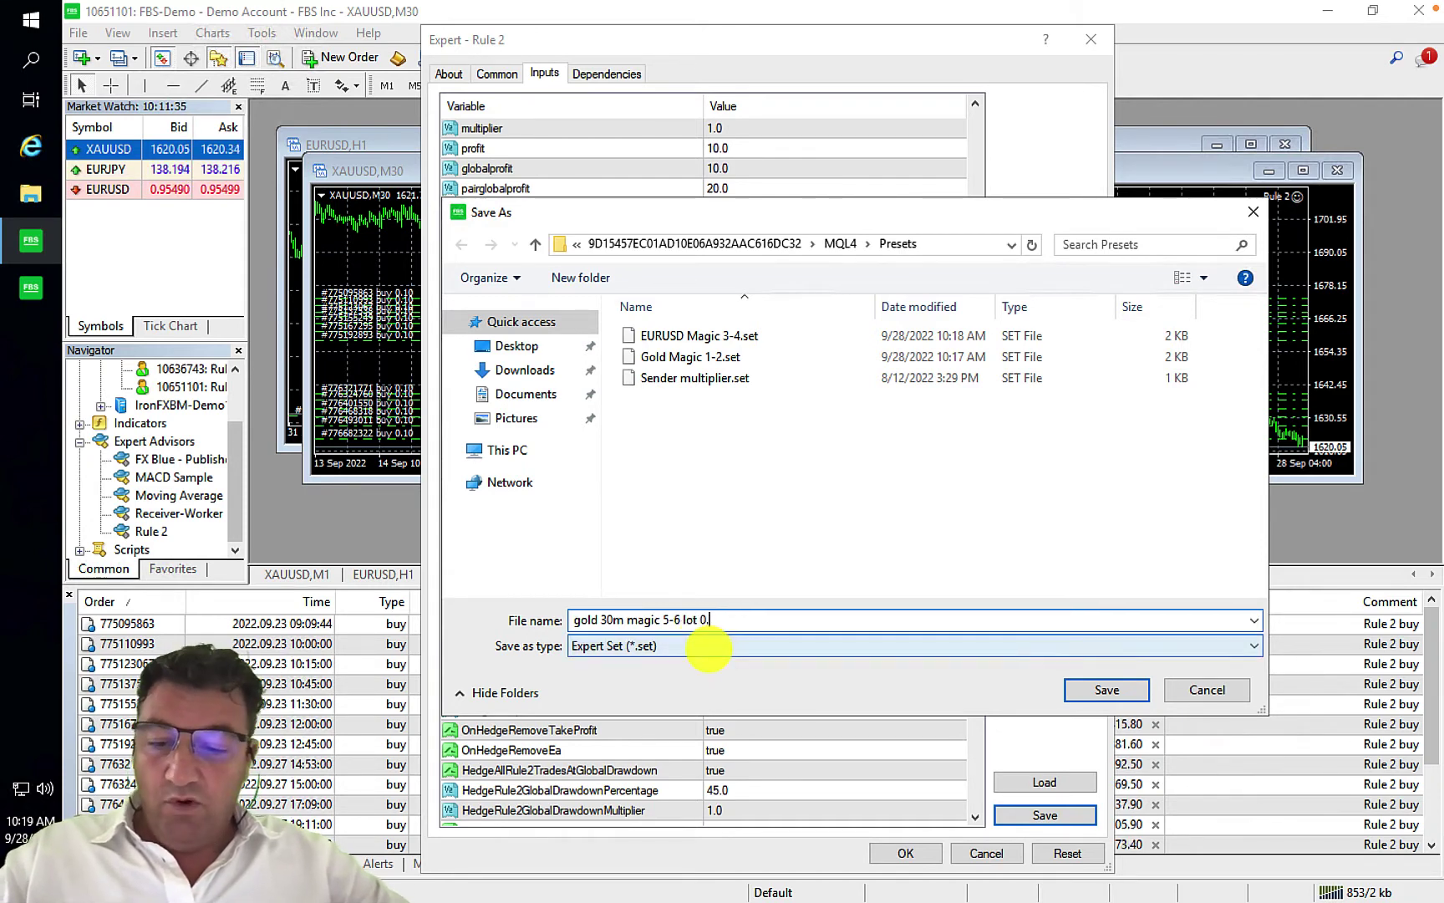
{"action": "left_click", "coordinate": [1109, 693]}
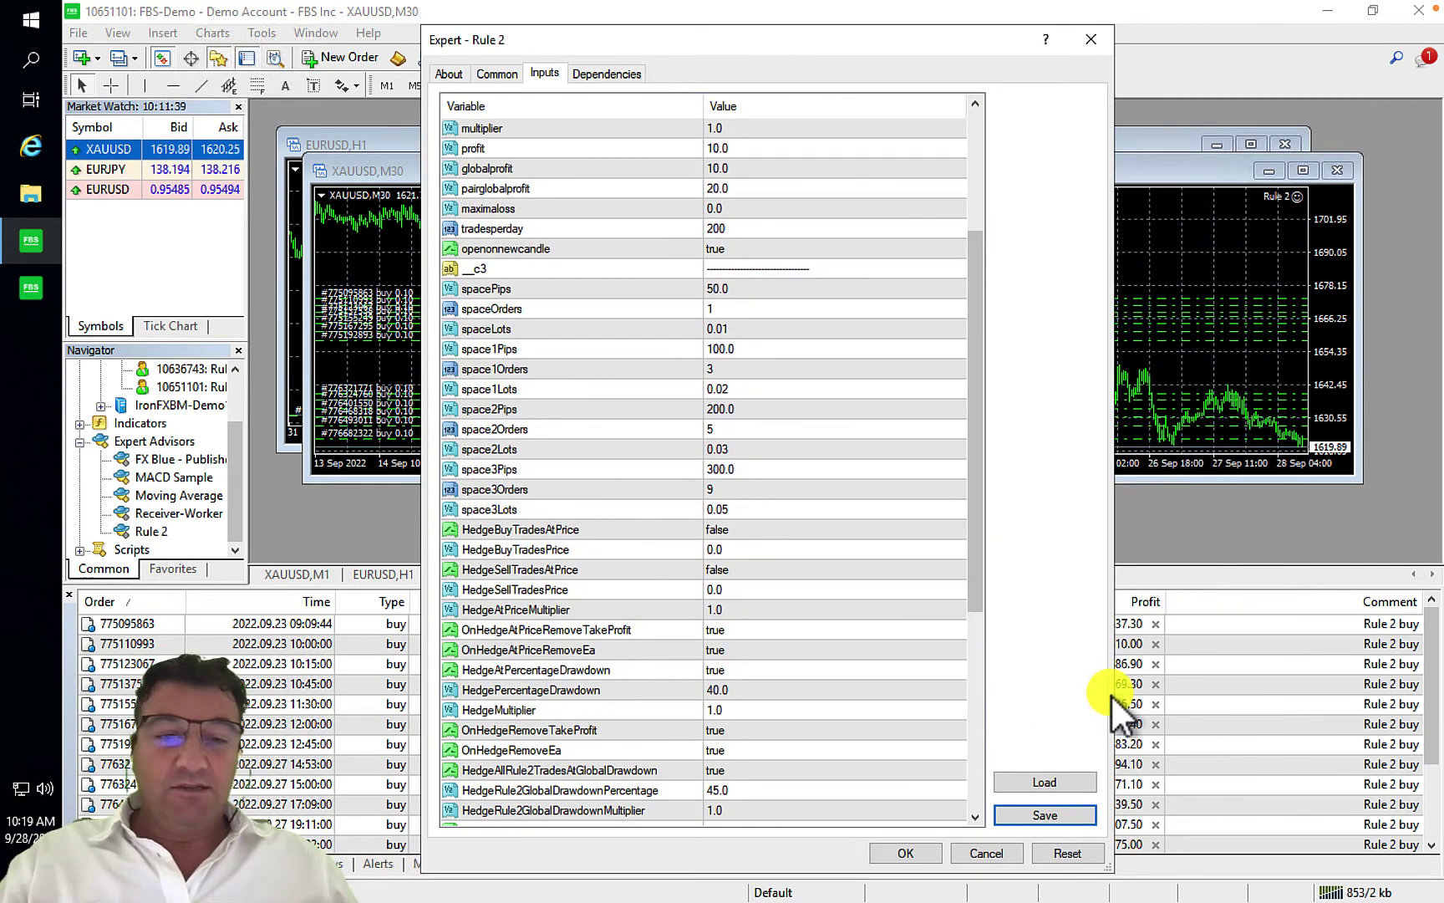
- Close the XAUUSD M30 chart and change the EURUSD H1 chart's Rule 2 Lots to 0.25
{"action": "left_click", "coordinate": [980, 854]}
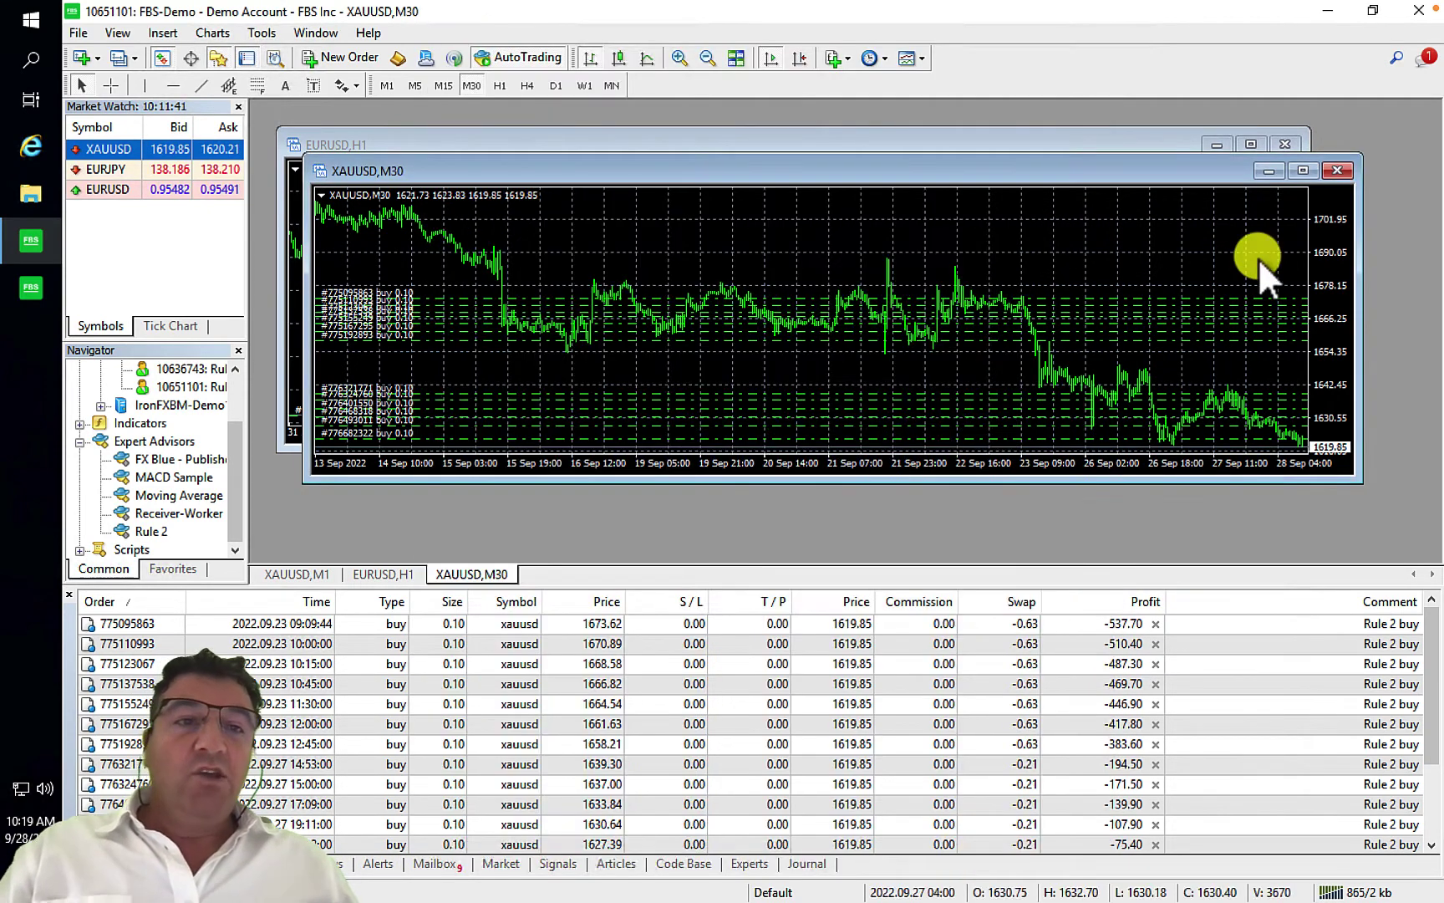
{"action": "left_click", "coordinate": [1330, 171]}
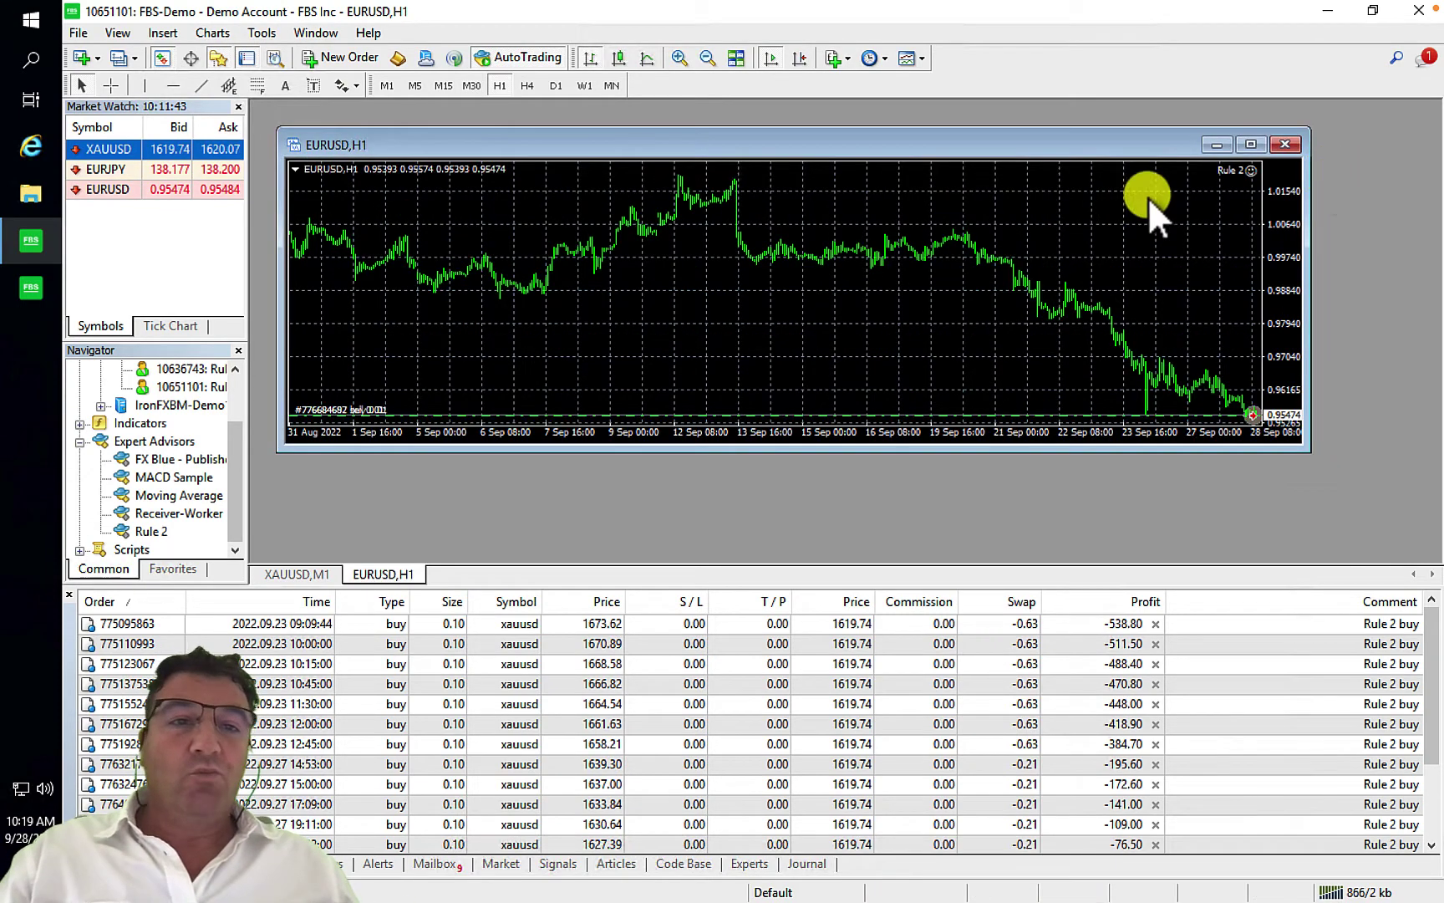
{"action": "left_click", "coordinate": [1249, 170]}
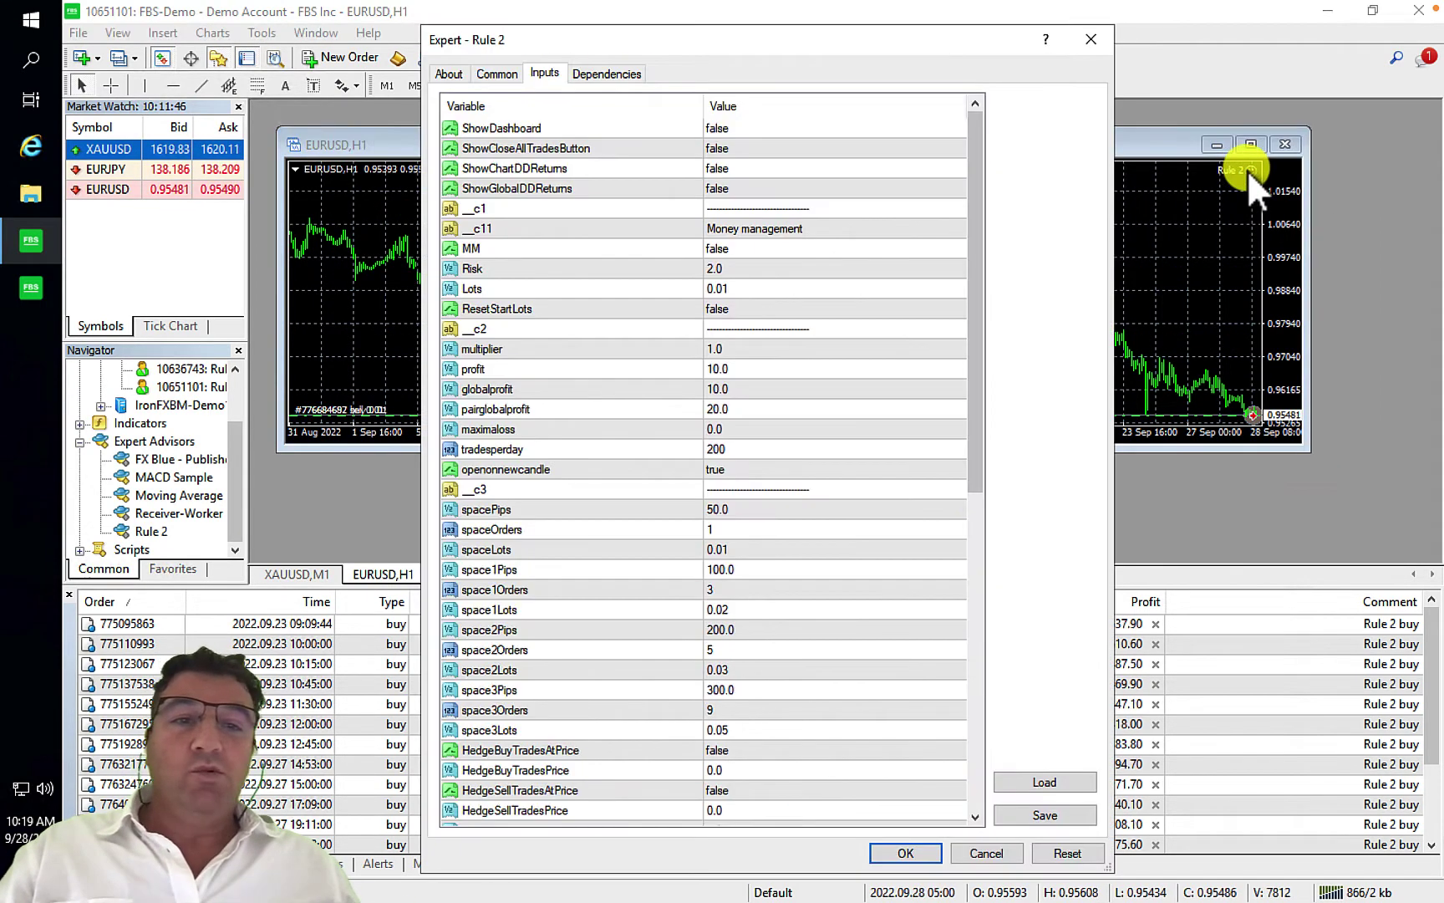
{"action": "double_click", "coordinate": [717, 289]}
{"action": "type", "text": "0"}
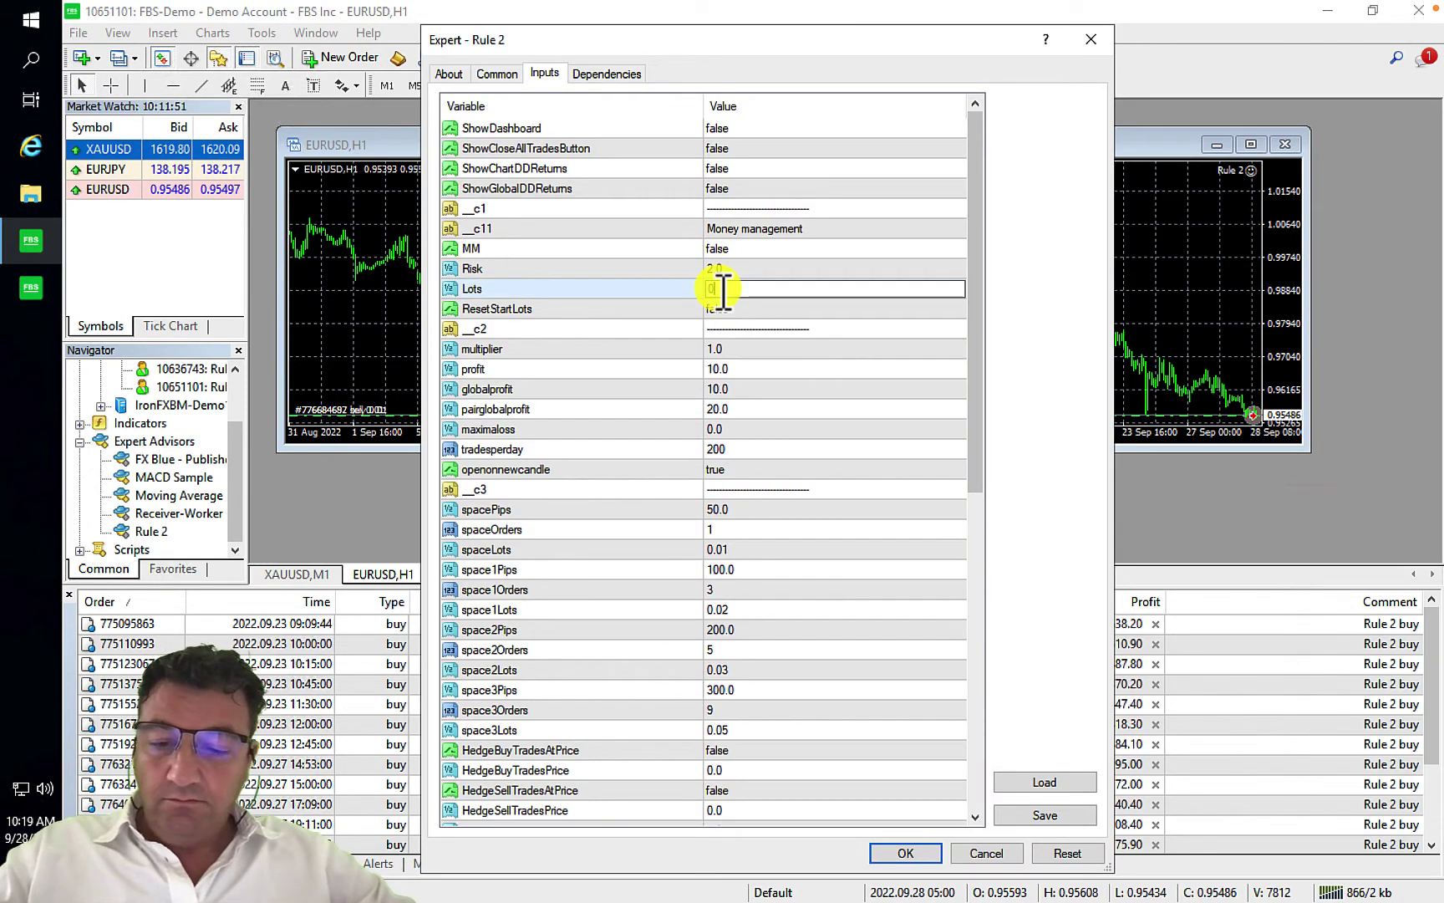
{"action": "type", "text": ".25"}
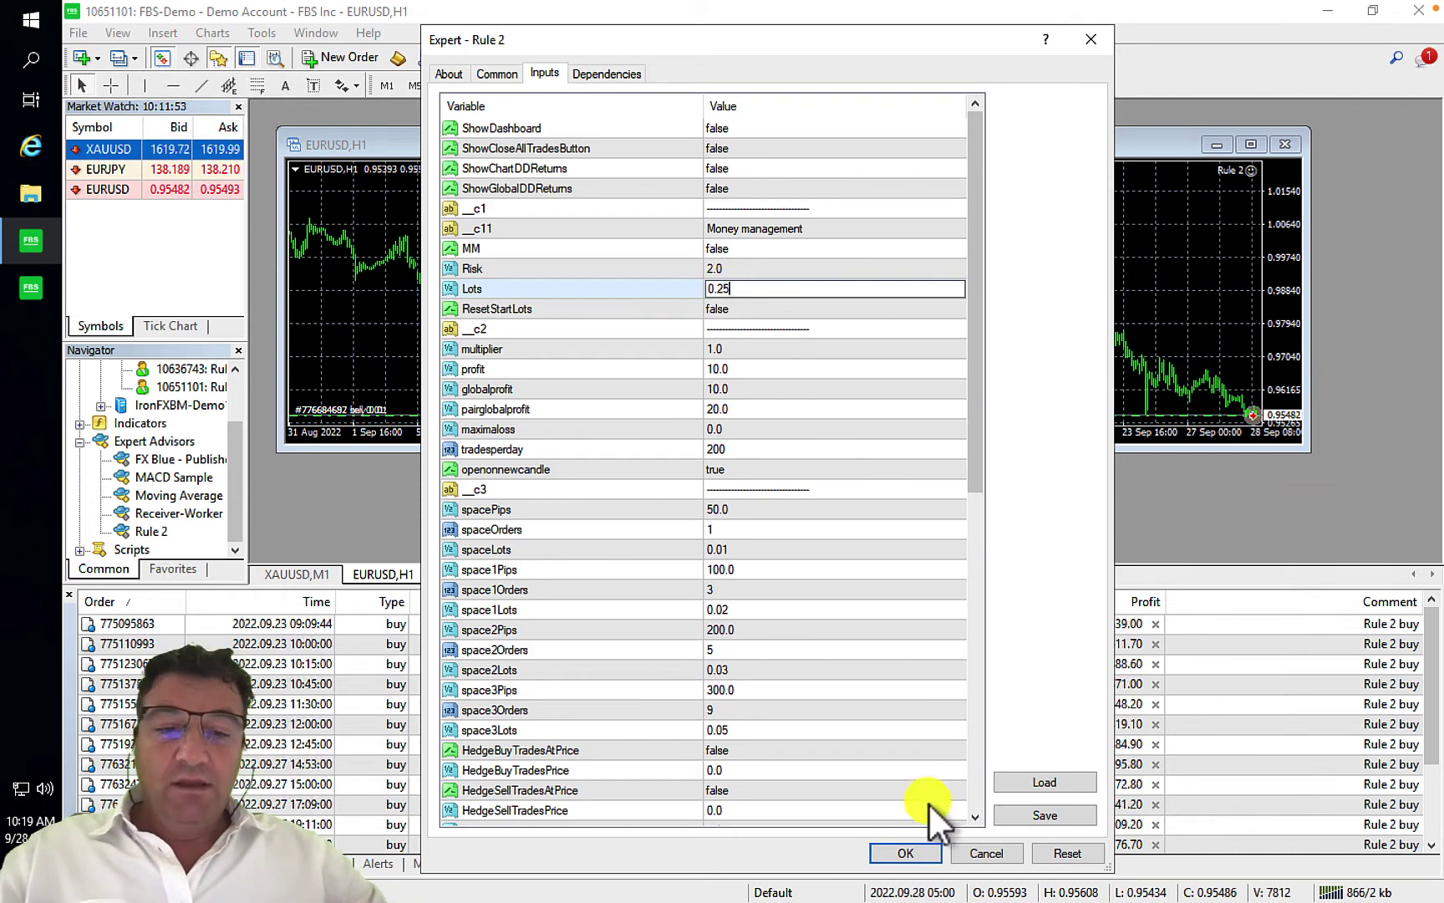
{"action": "left_click", "coordinate": [907, 852]}
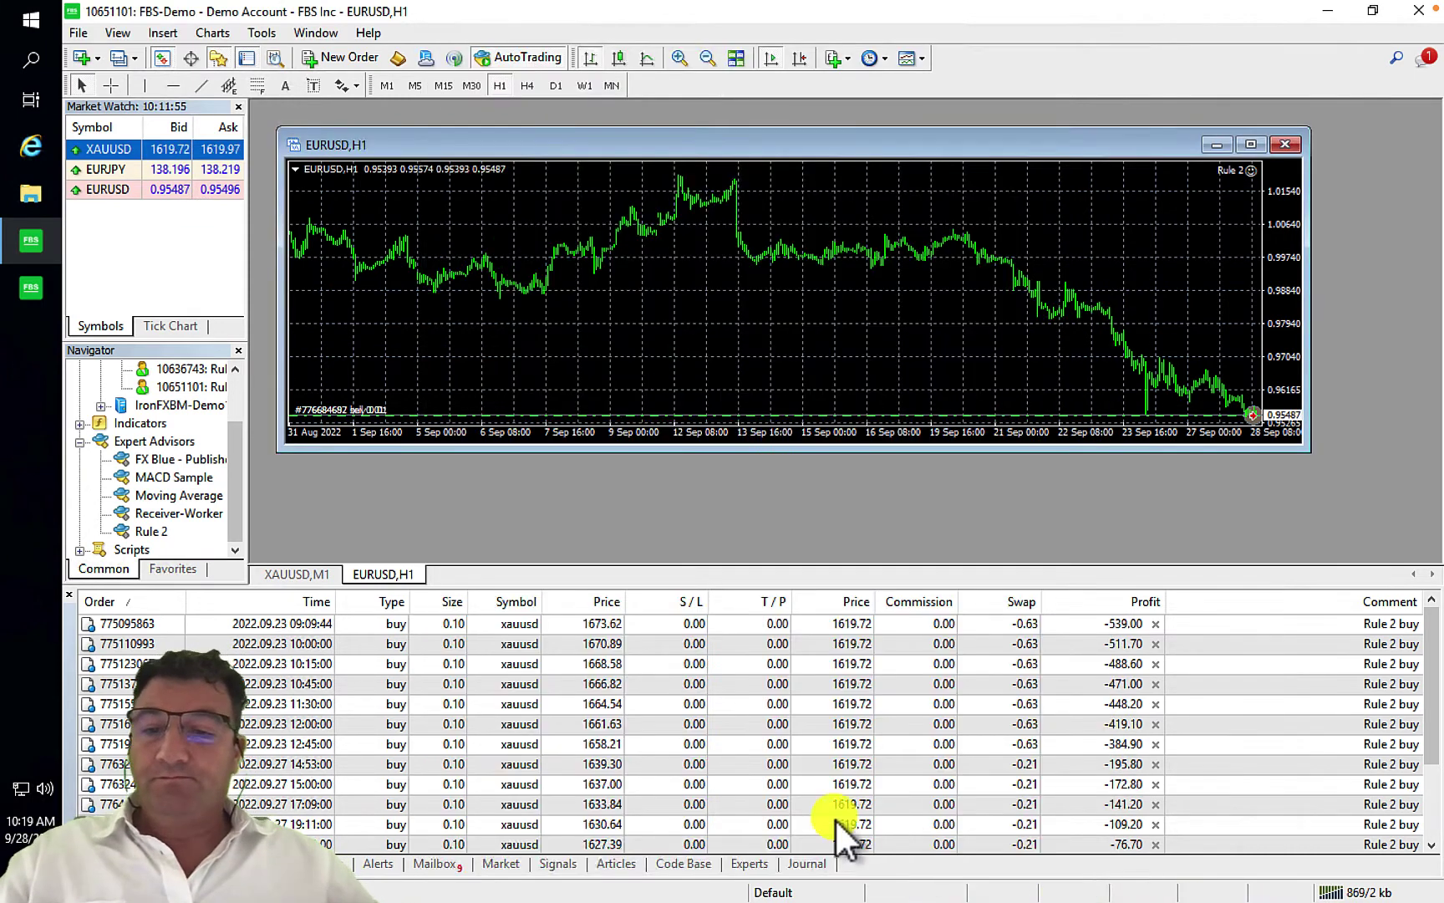
- Bring the XAUUSD M1 chart forward and check its Rule 2 properties, leaving Lots at 0.2
{"action": "left_click", "coordinate": [310, 571]}
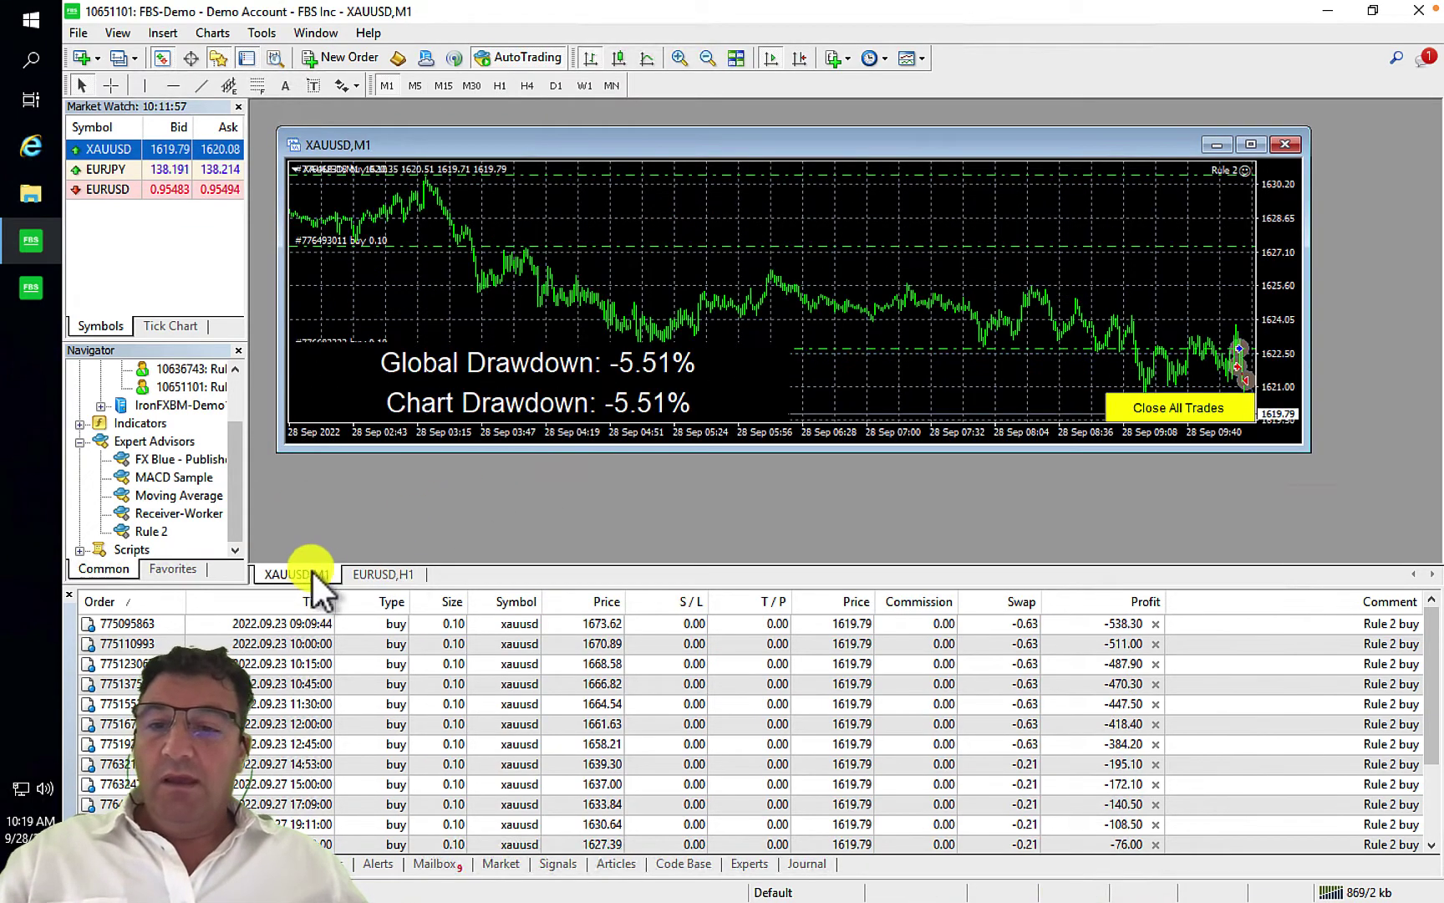
{"action": "left_click", "coordinate": [1244, 172]}
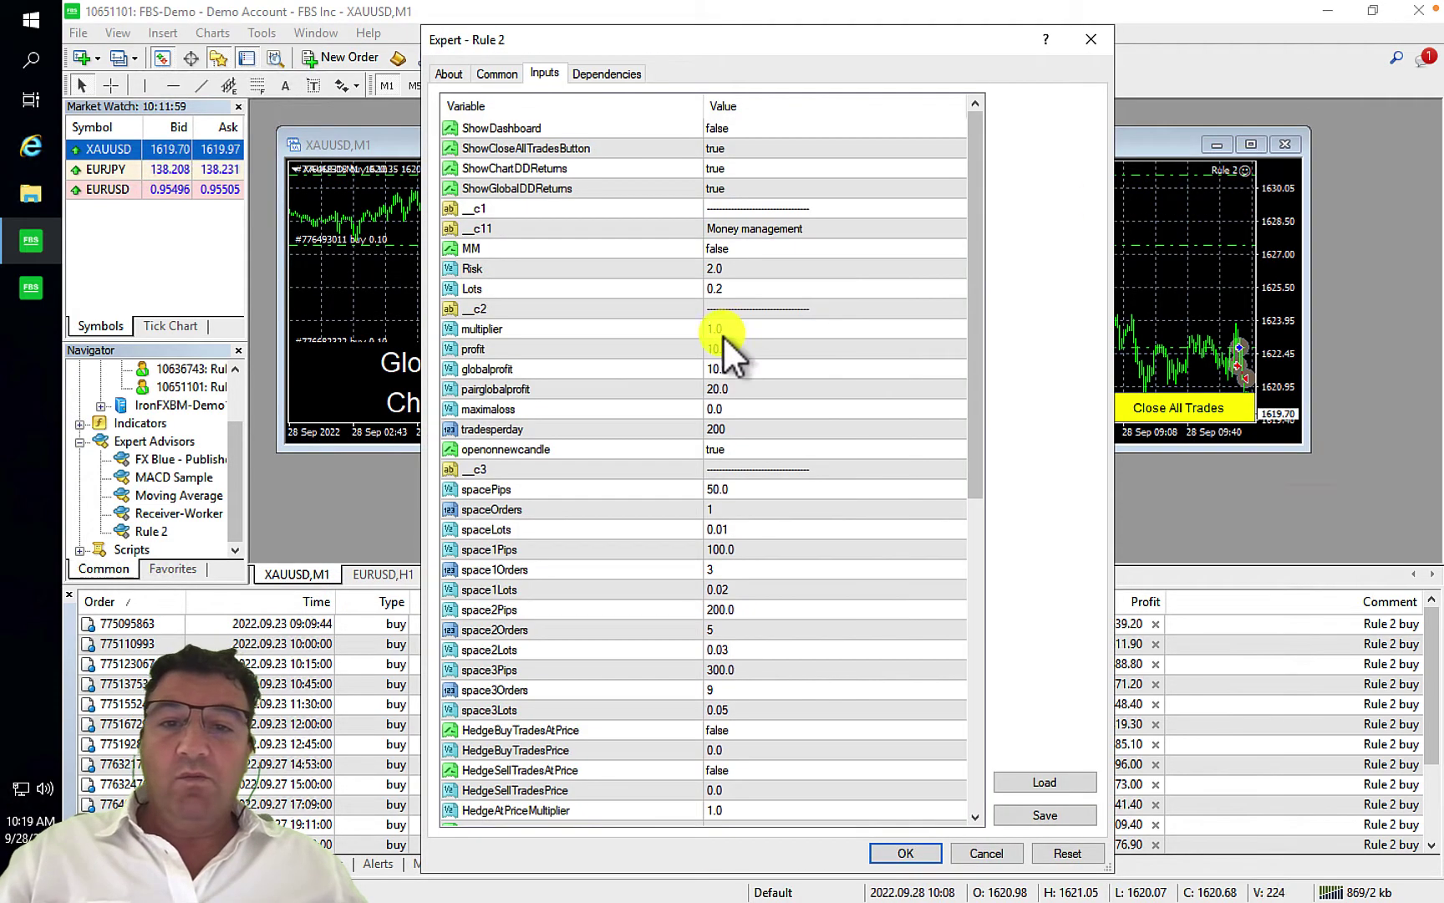
{"action": "left_click", "coordinate": [908, 852]}
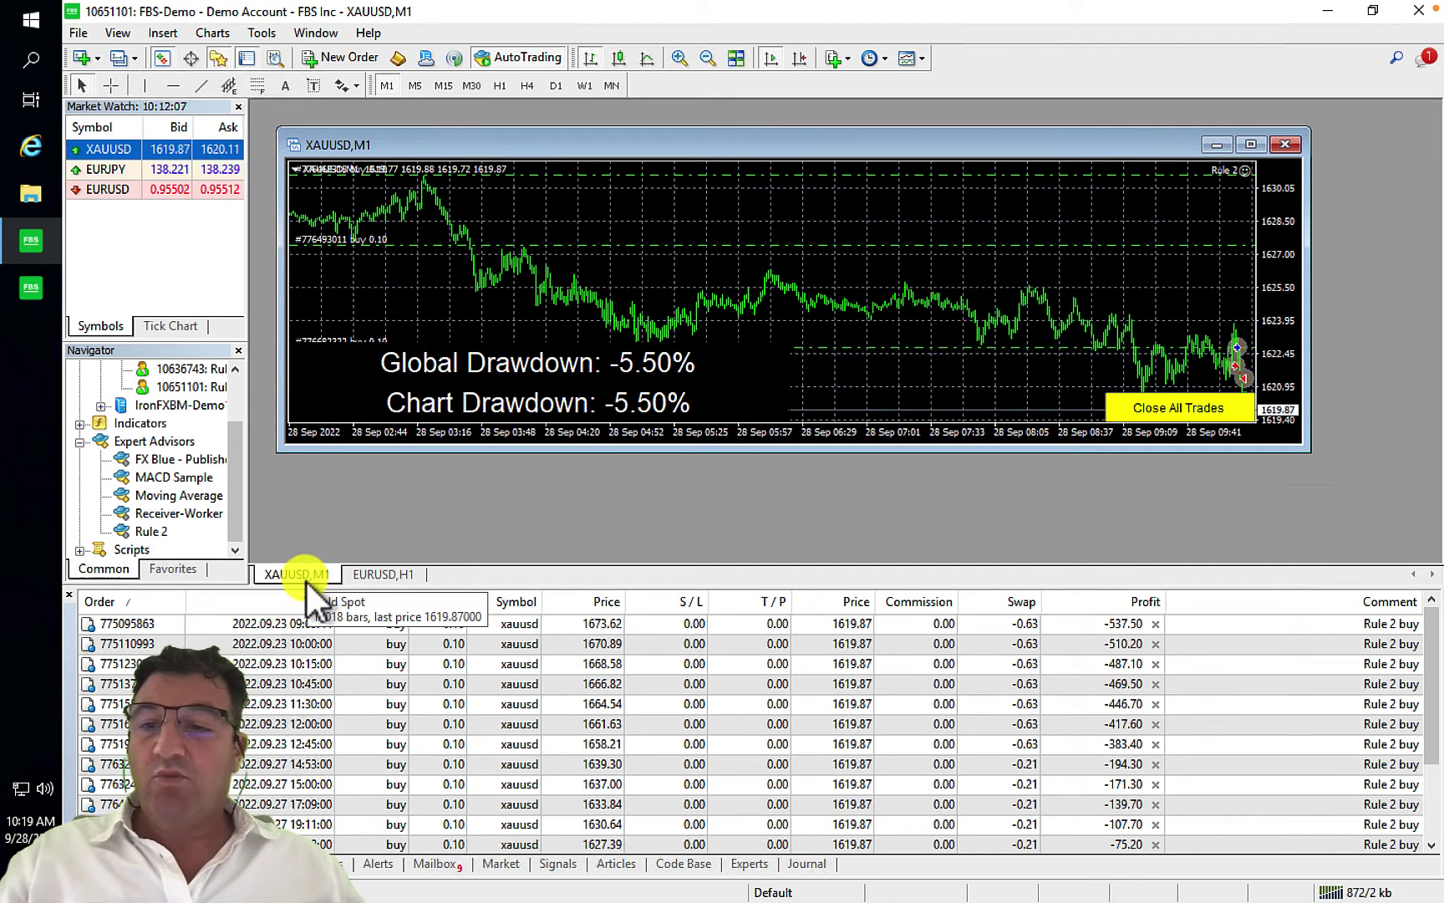
- Refresh the Expert Advisors group in the Navigator
{"action": "left_click", "coordinate": [140, 441]}
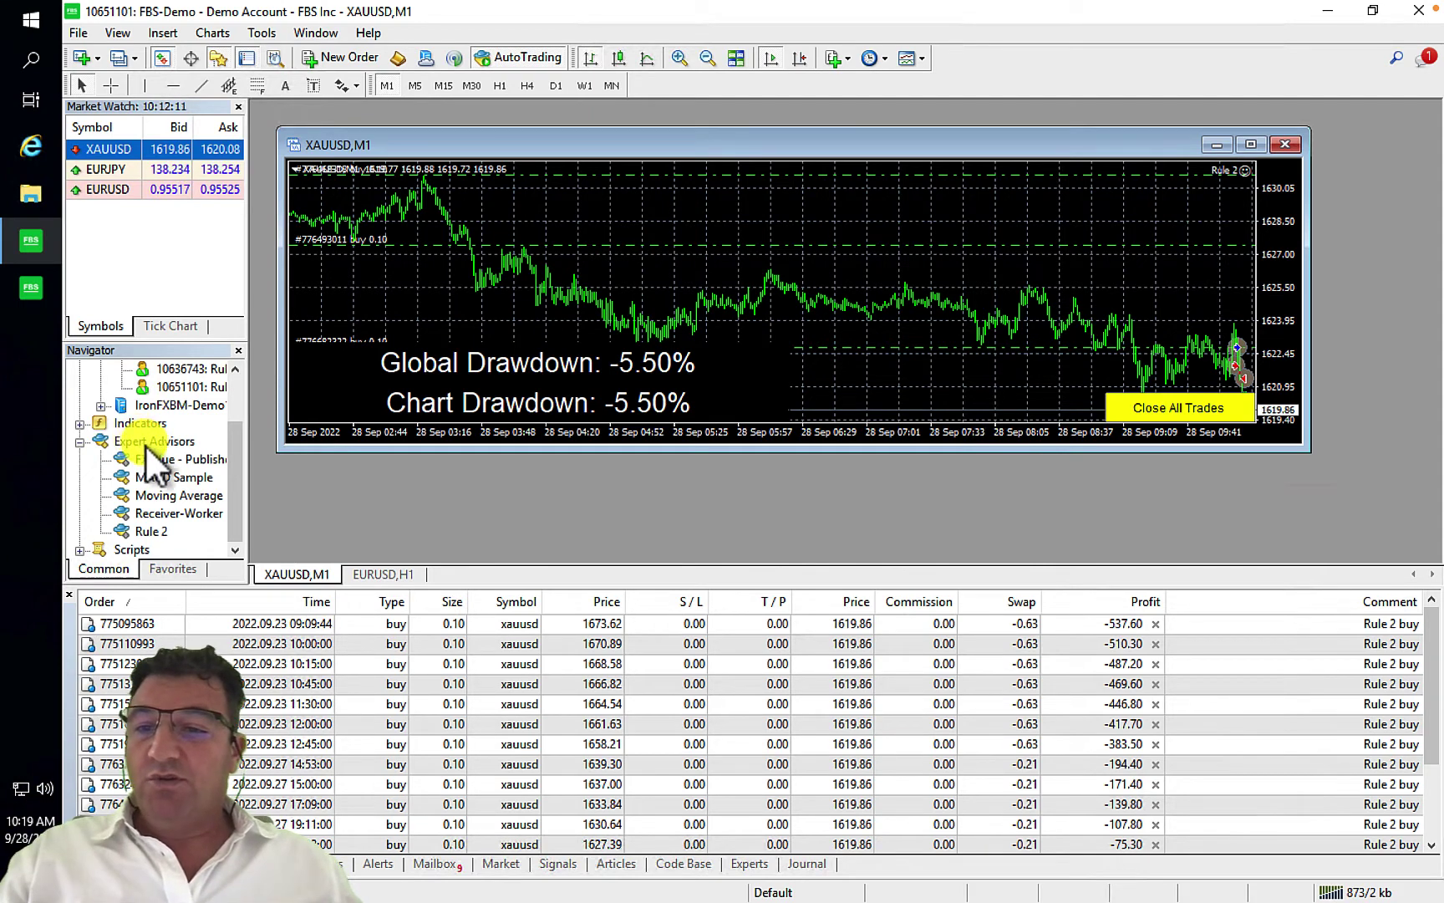
{"action": "right_click", "coordinate": [140, 445]}
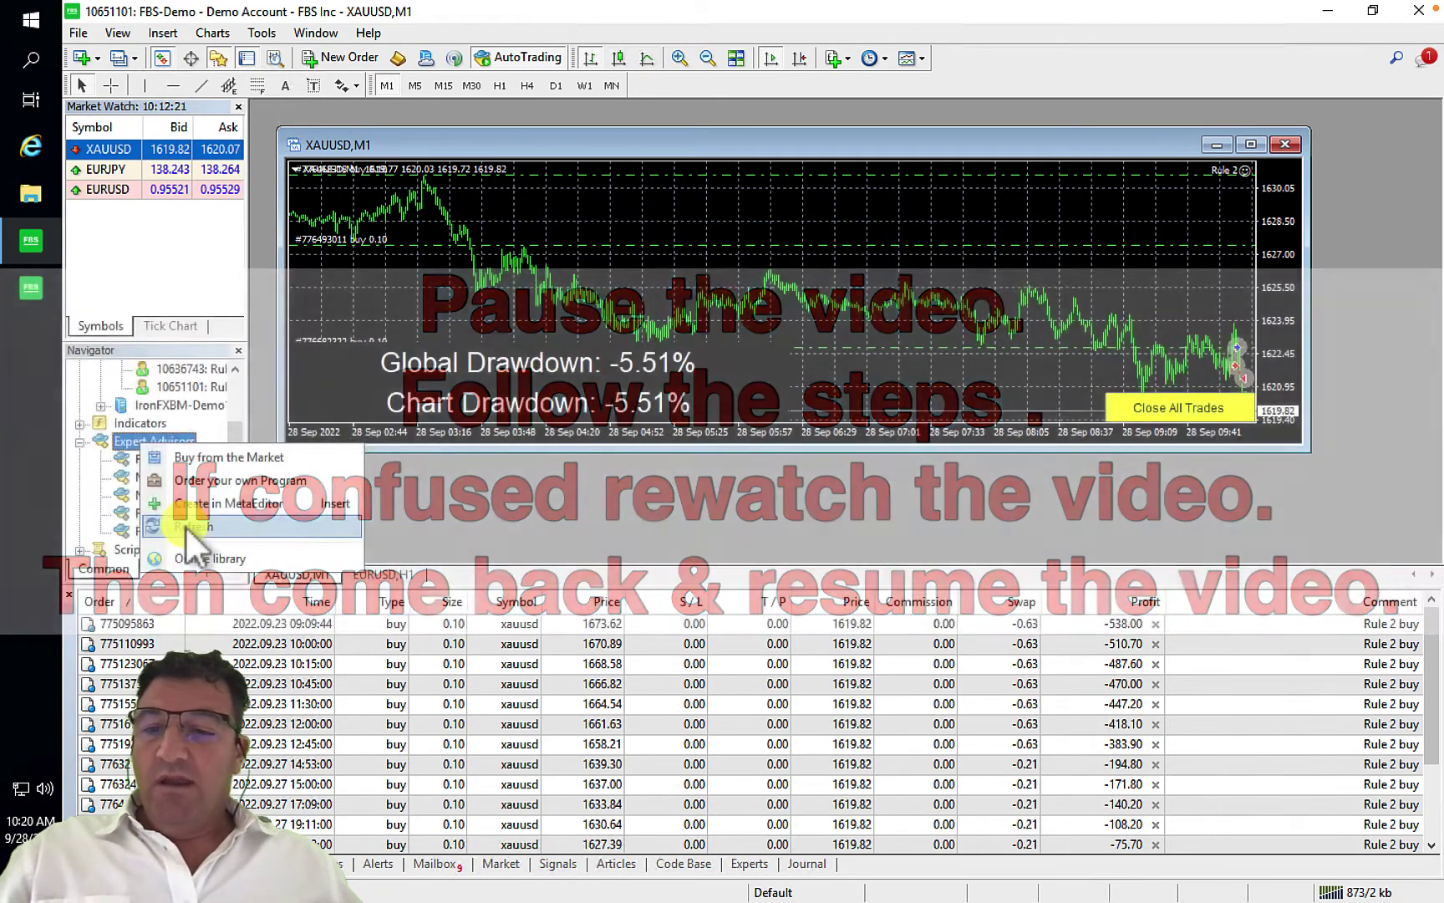
{"action": "left_click", "coordinate": [185, 525]}
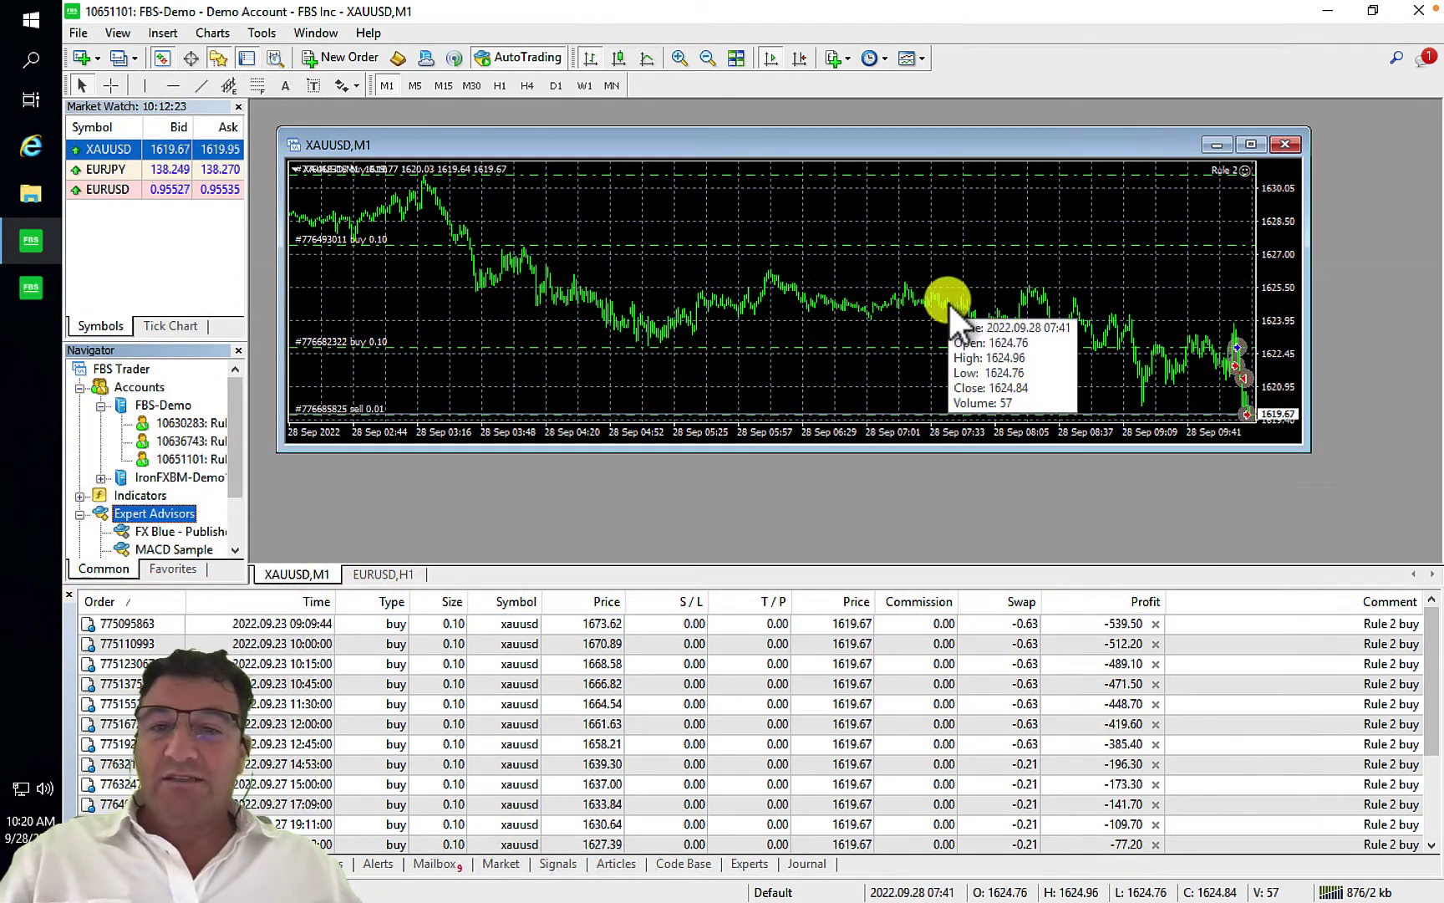
- Open the XAUUSD M1 chart's Rule 2 inputs and browse the Presets folder to load a .set file
{"action": "left_click", "coordinate": [1244, 171]}
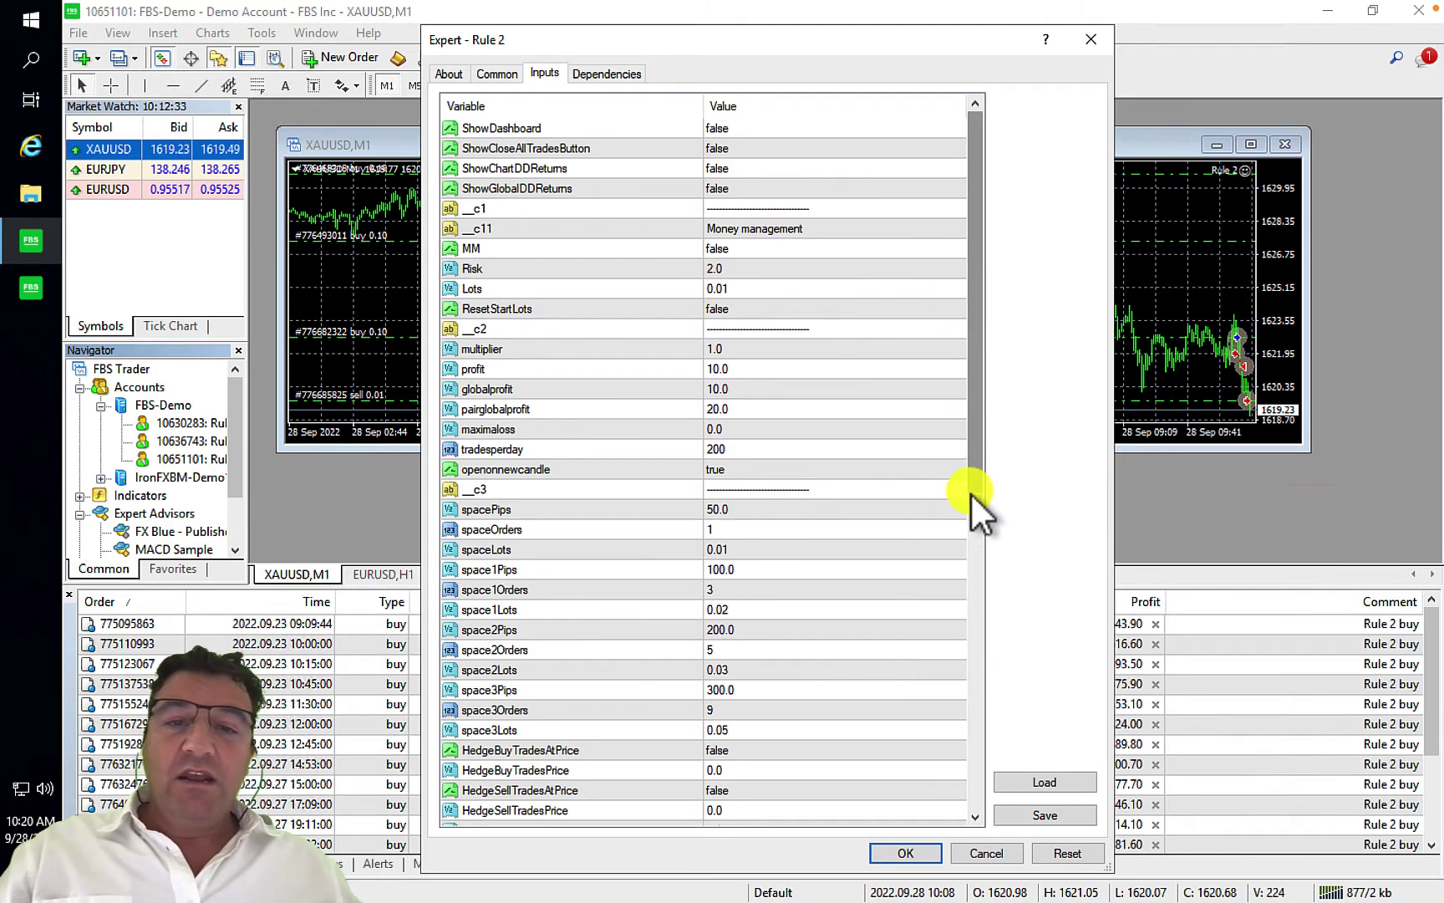
{"action": "left_click_drag", "start_coordinate": [968, 397], "coordinate": [964, 710]}
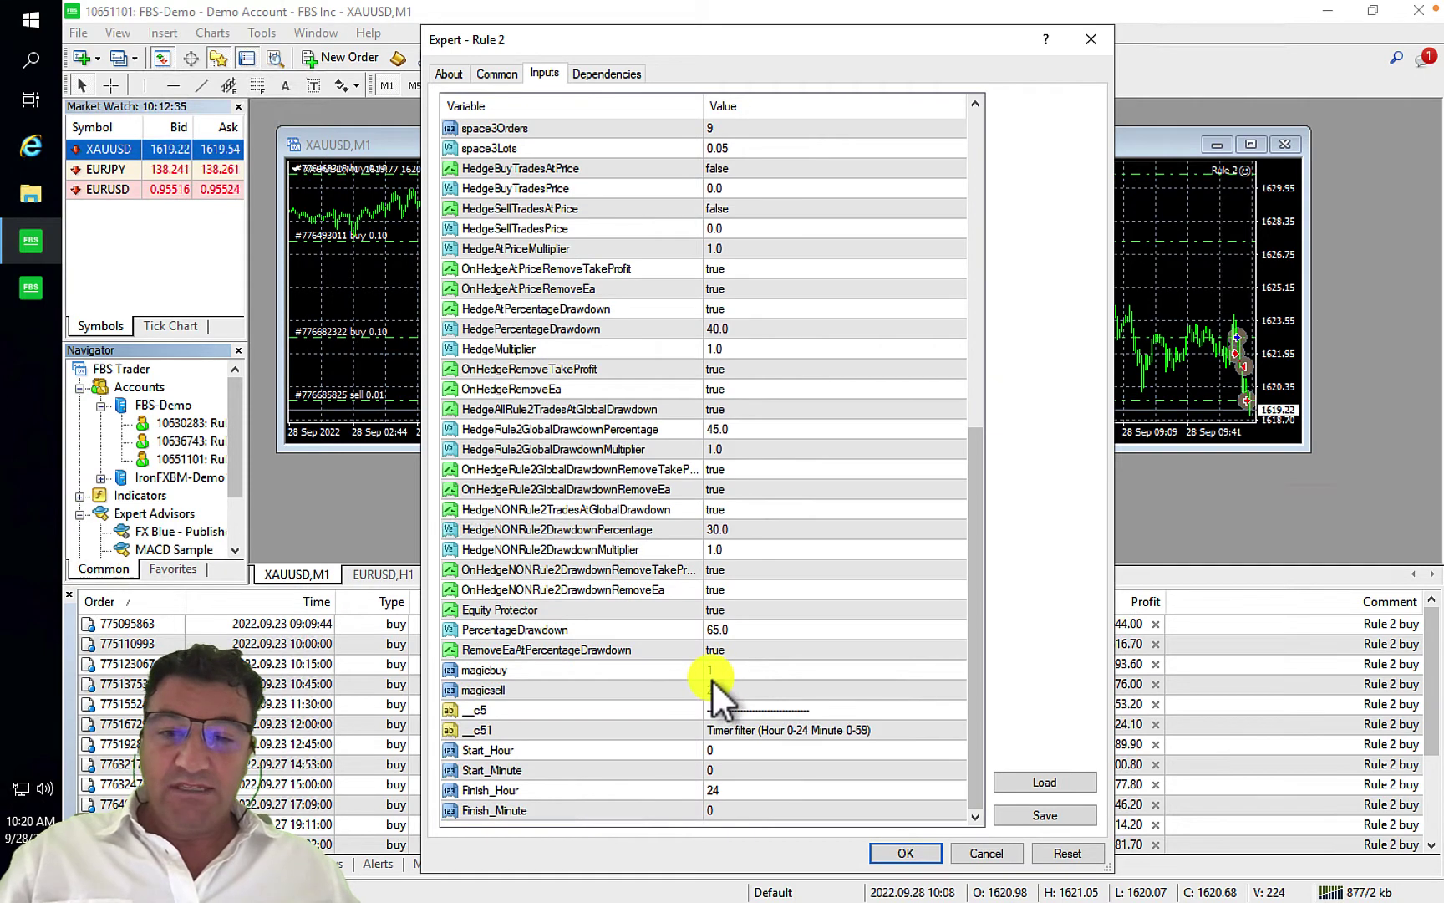
{"action": "left_click", "coordinate": [1027, 783]}
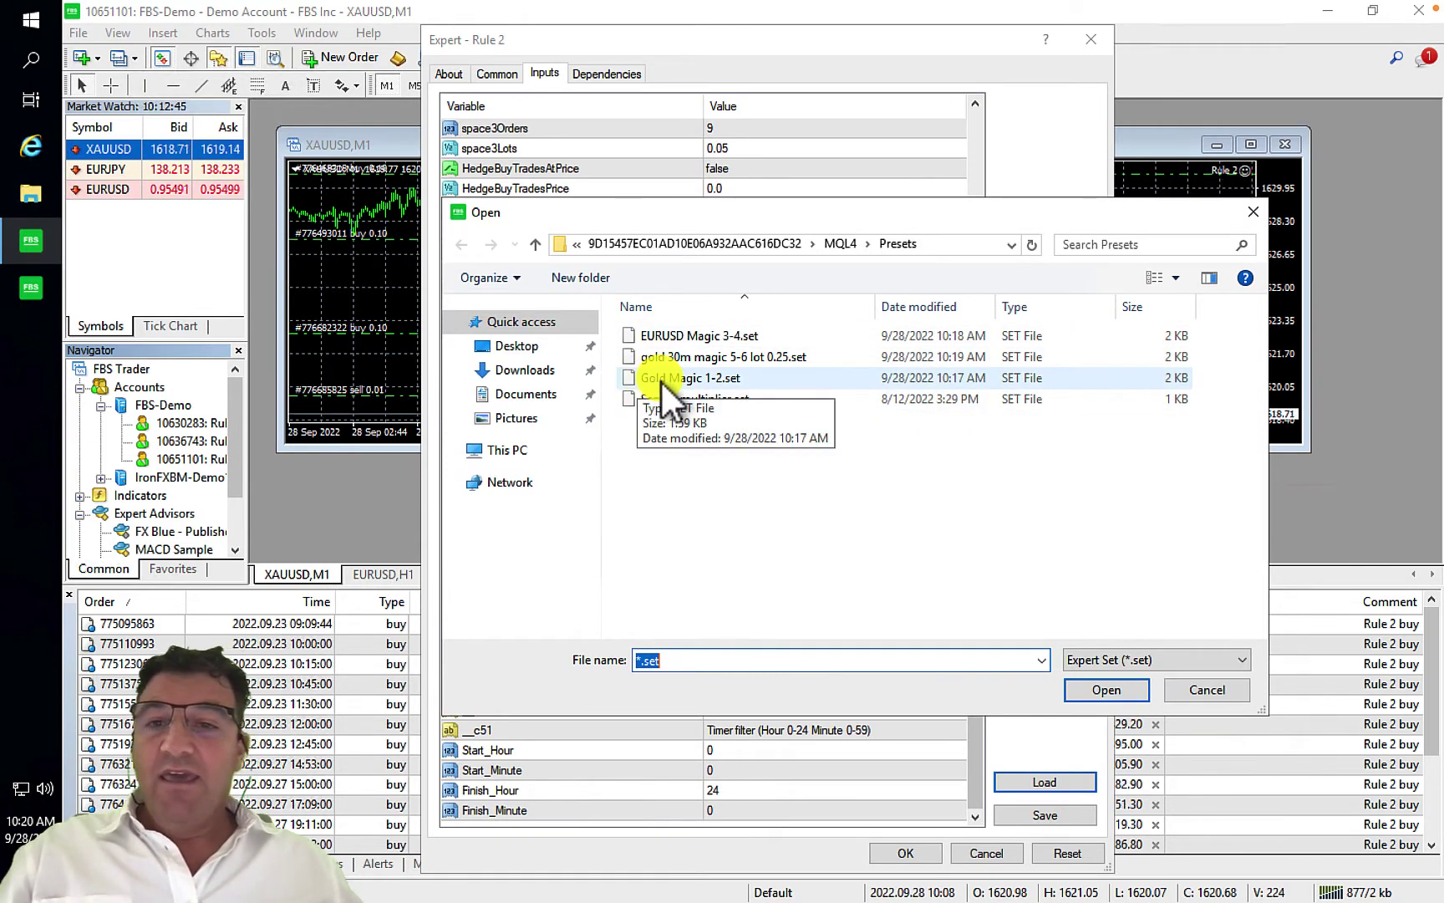
- Load the Gold Magic 1-2.set preset so Rule 2 shows magicbuy 1 and magicsell 2
{"action": "double_click", "coordinate": [660, 379]}
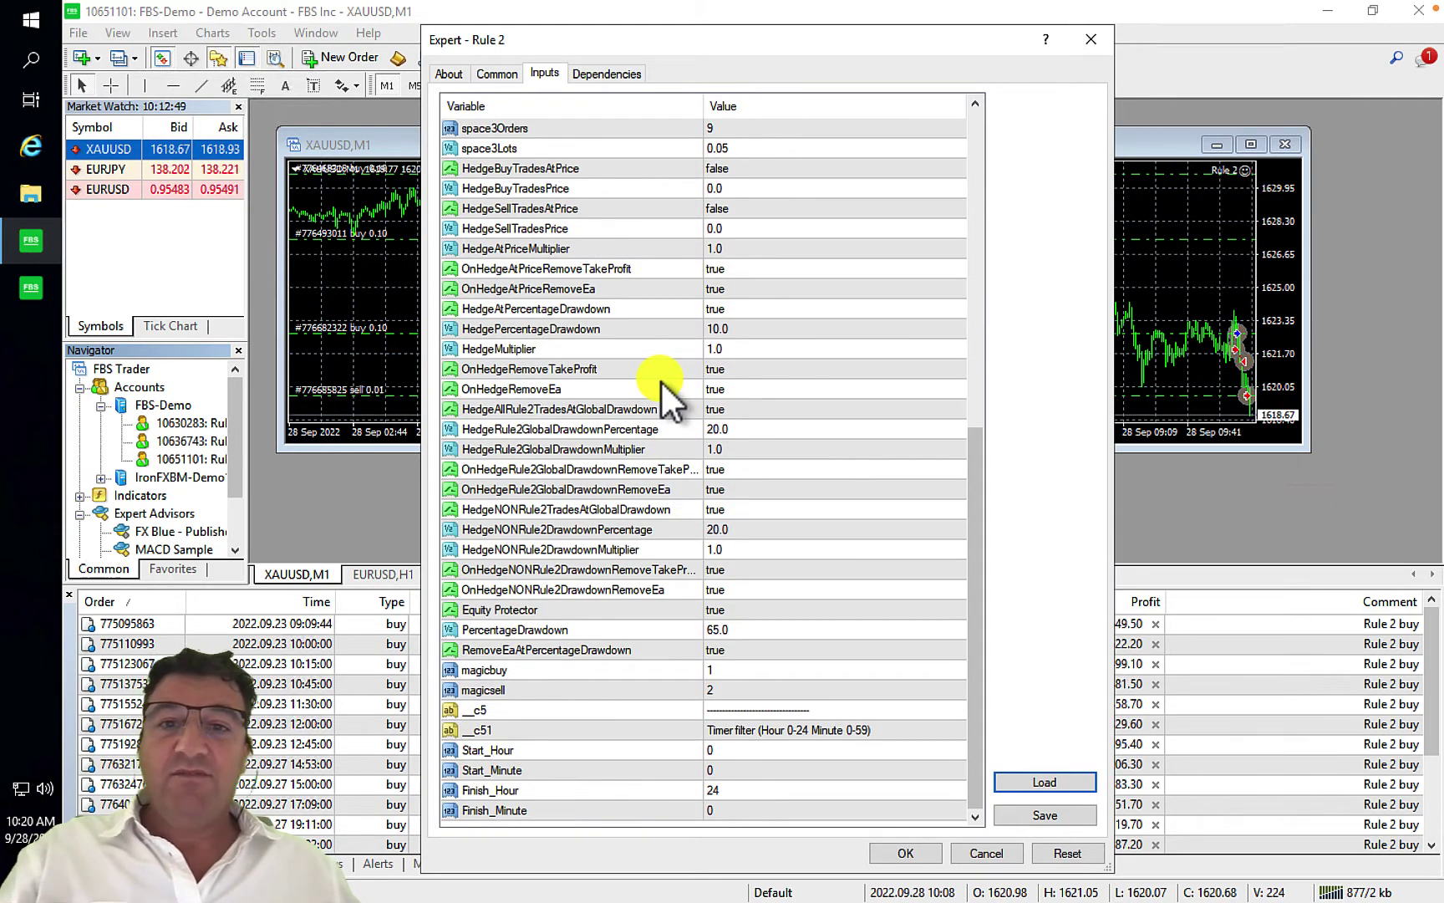
{"action": "left_click_drag", "start_coordinate": [970, 456], "coordinate": [974, 134]}
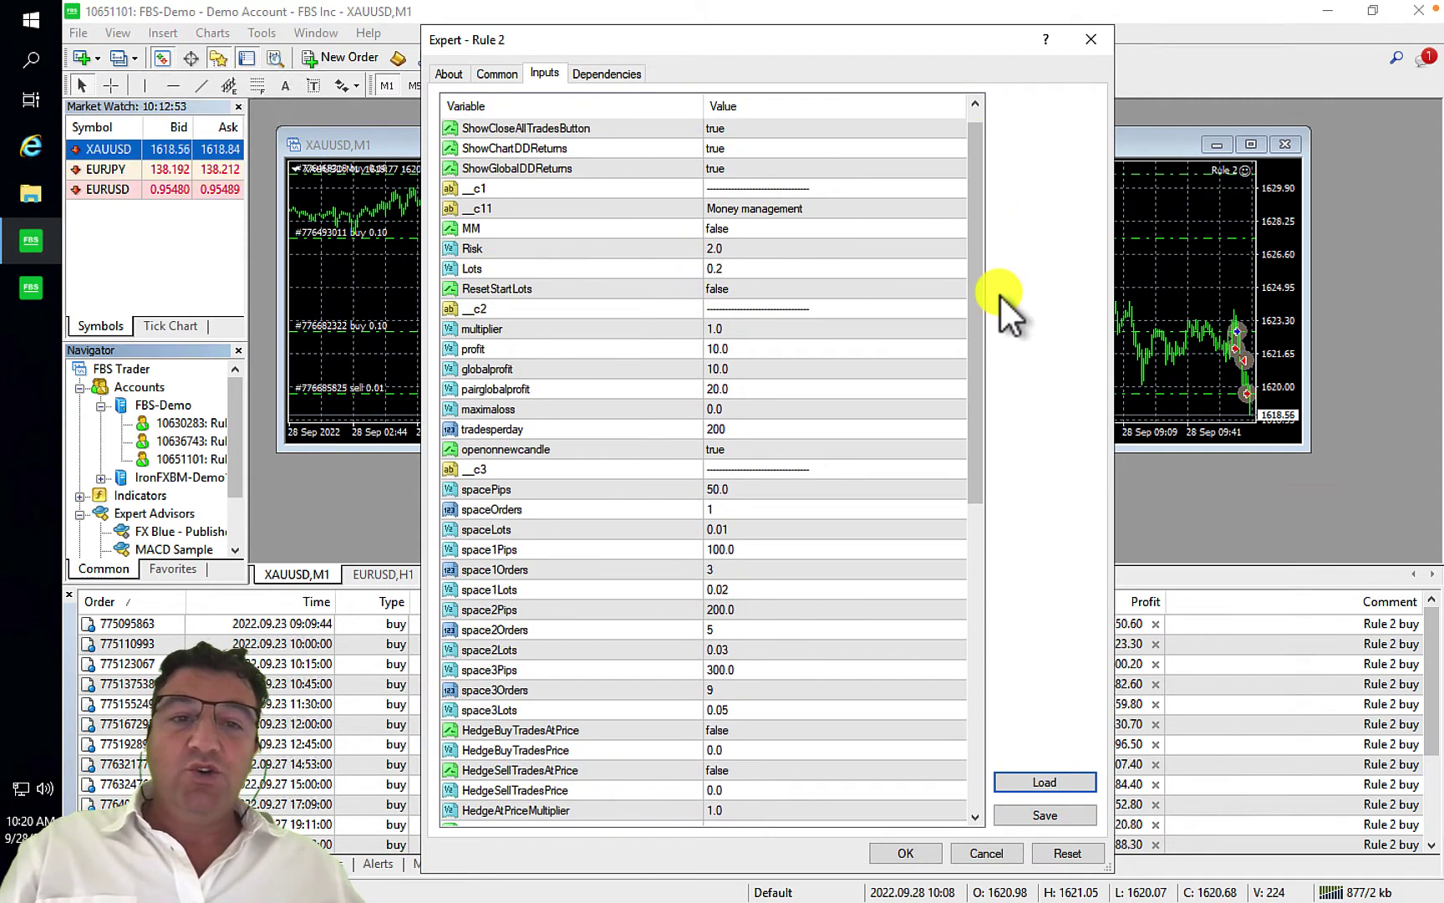
{"action": "left_click_drag", "start_coordinate": [975, 298], "coordinate": [969, 662]}
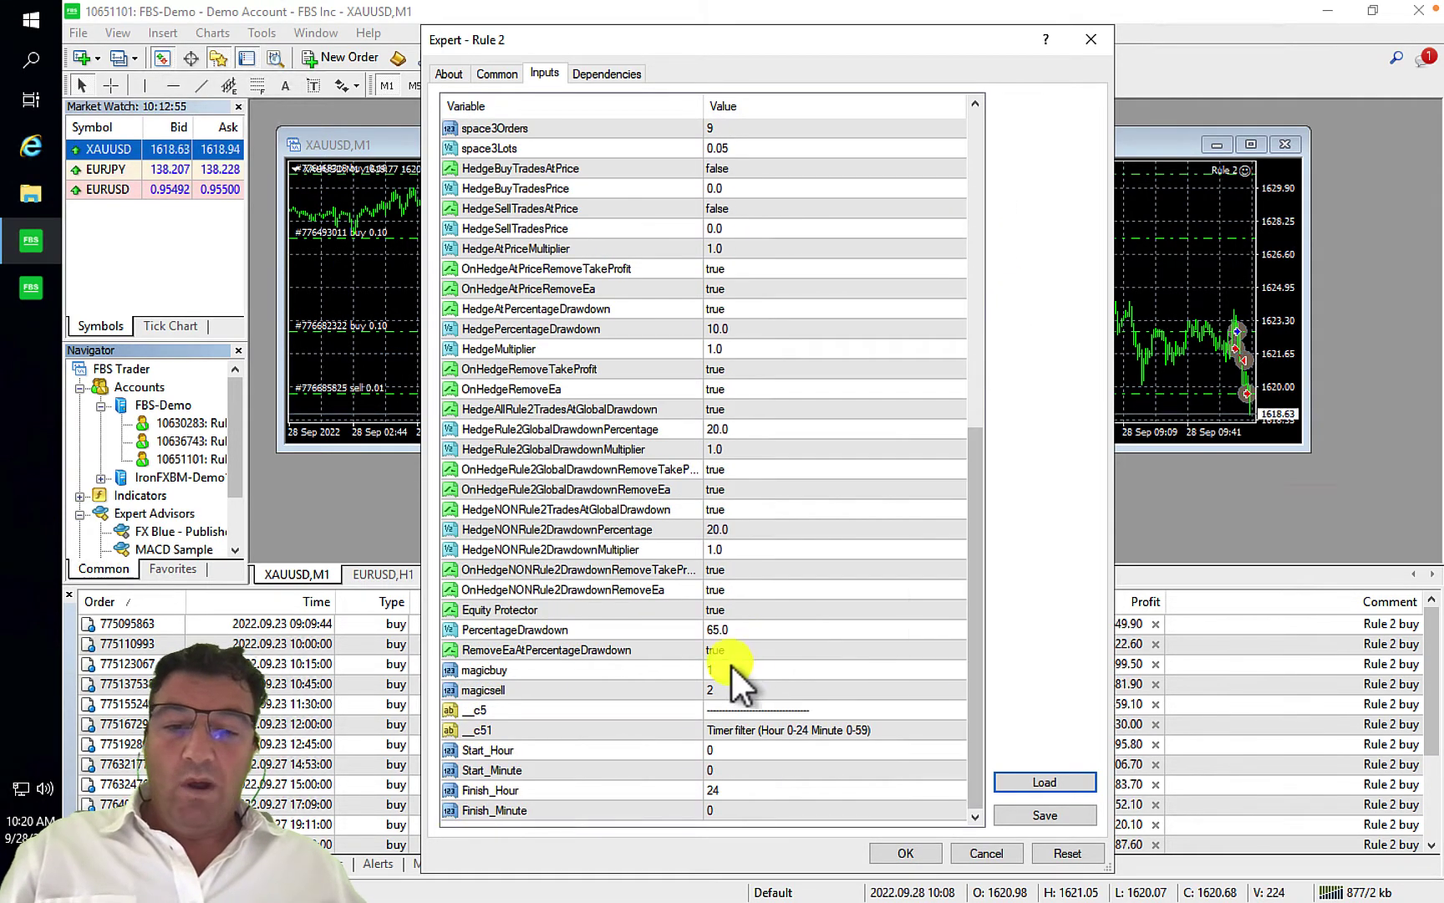
{"action": "left_click", "coordinate": [1016, 779]}
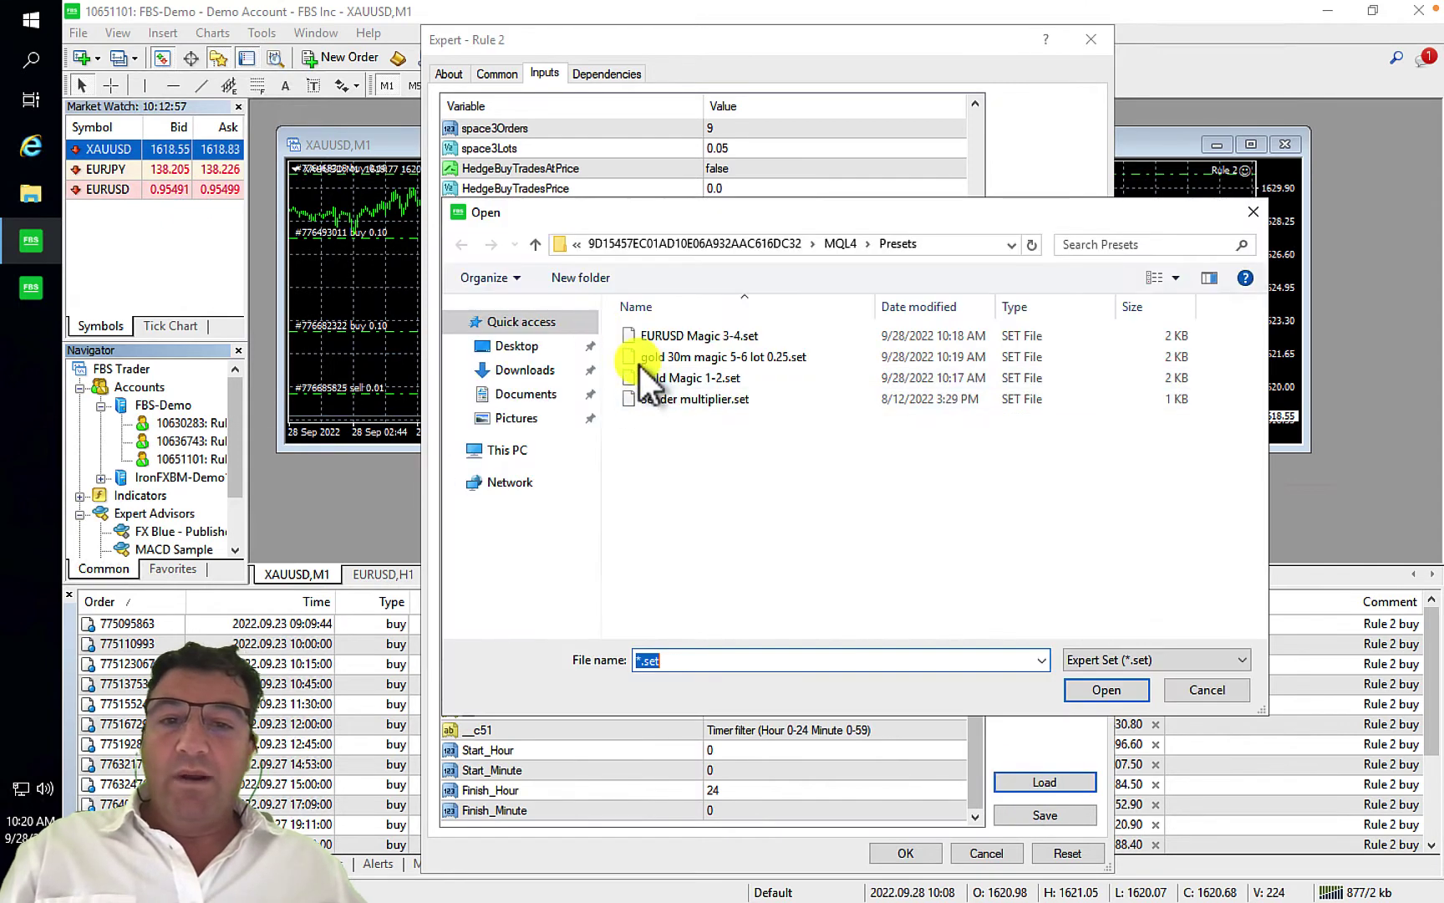
{"action": "left_click", "coordinate": [690, 380]}
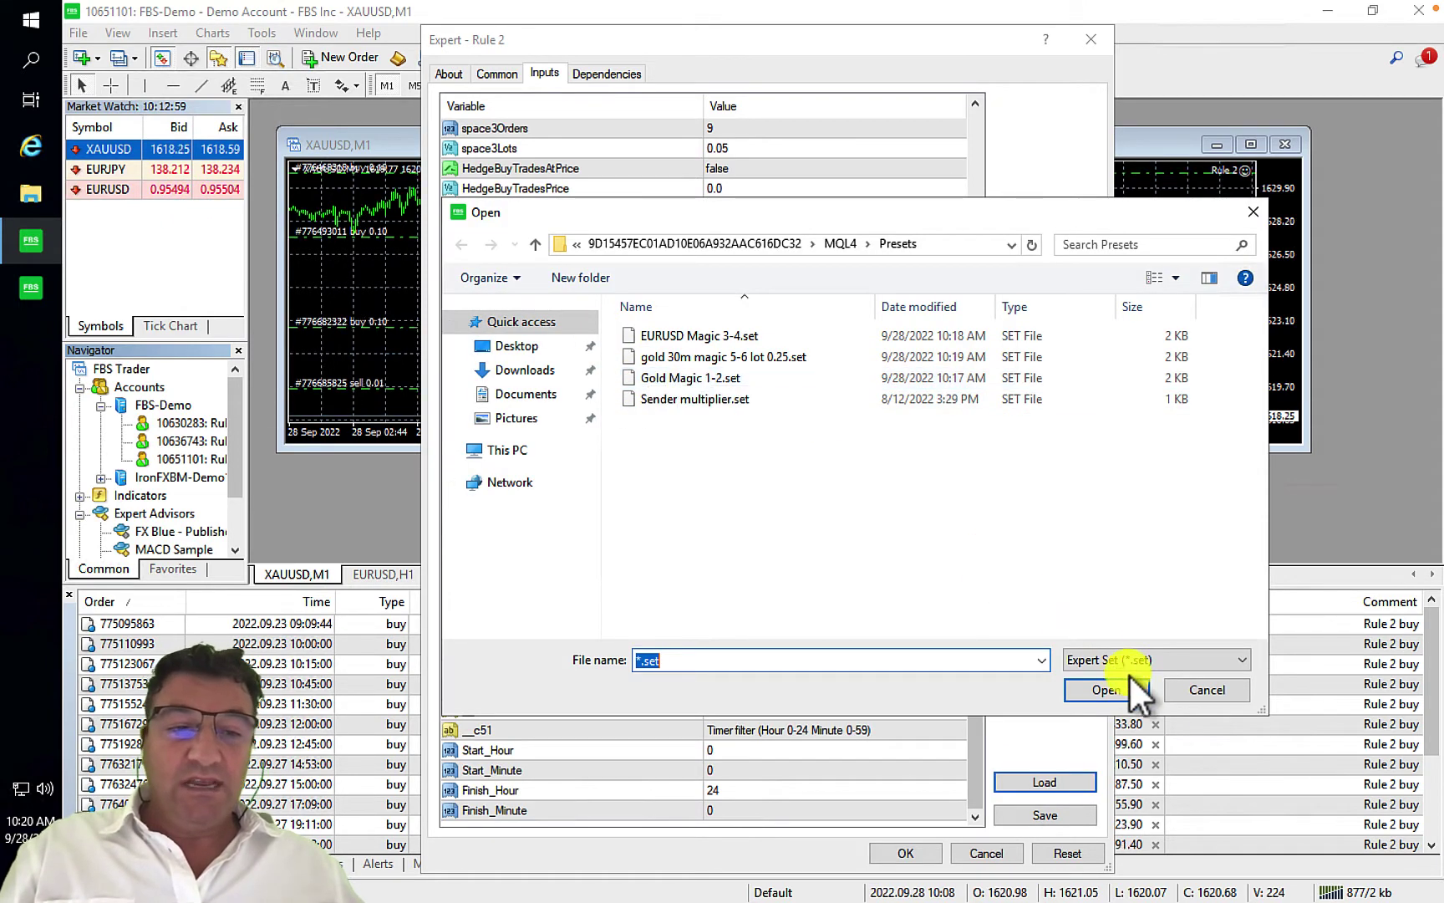
{"action": "left_click", "coordinate": [1135, 687]}
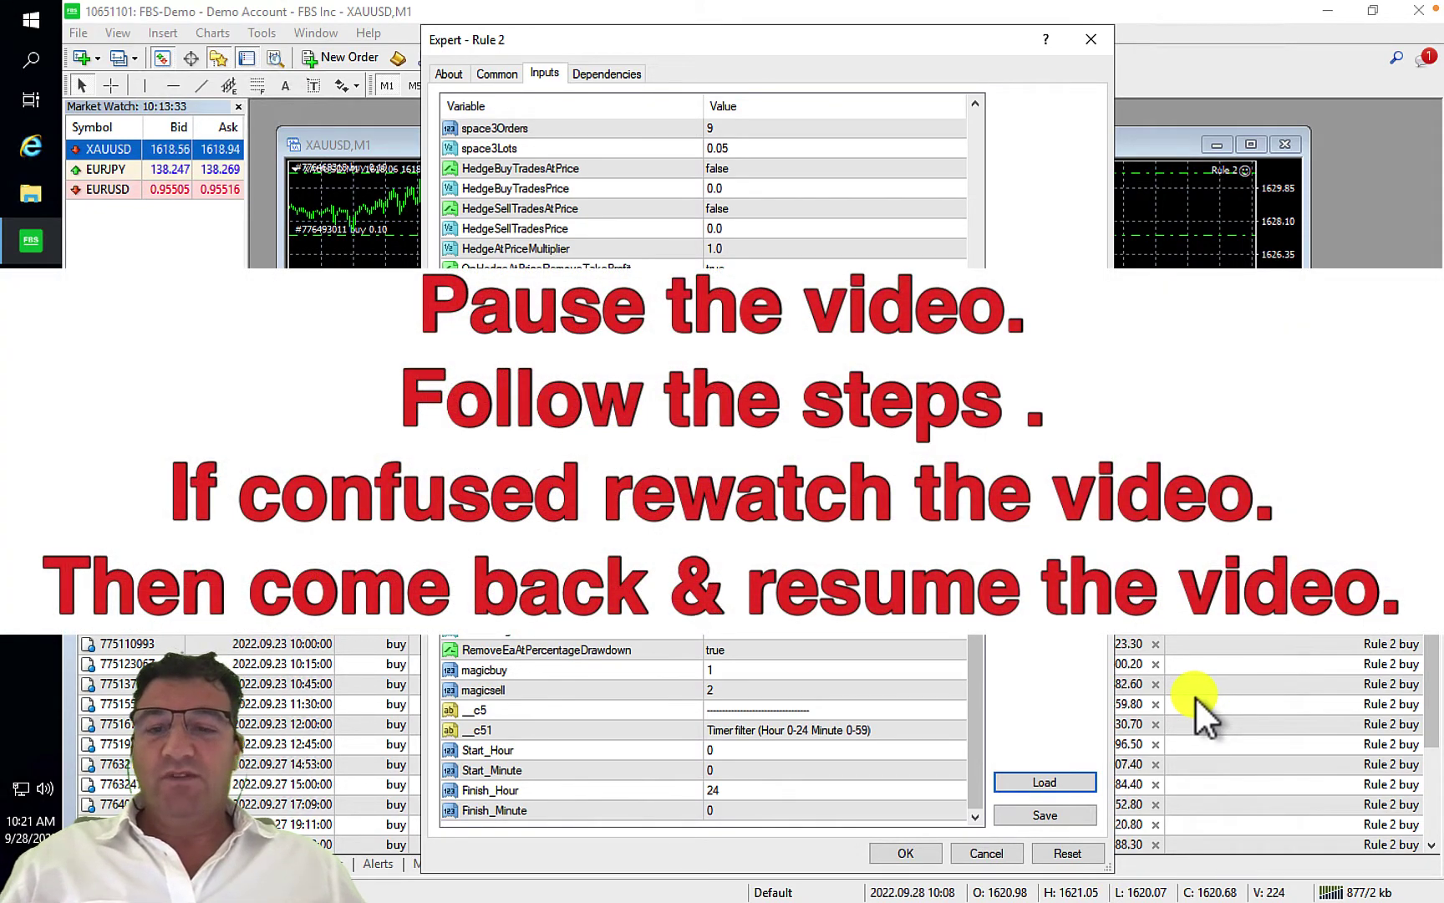
- Confirm the preset on the XAUUSD M1 chart, then reopen Rule 2's inputs showing Lots 0.2
{"action": "left_click", "coordinate": [906, 853]}
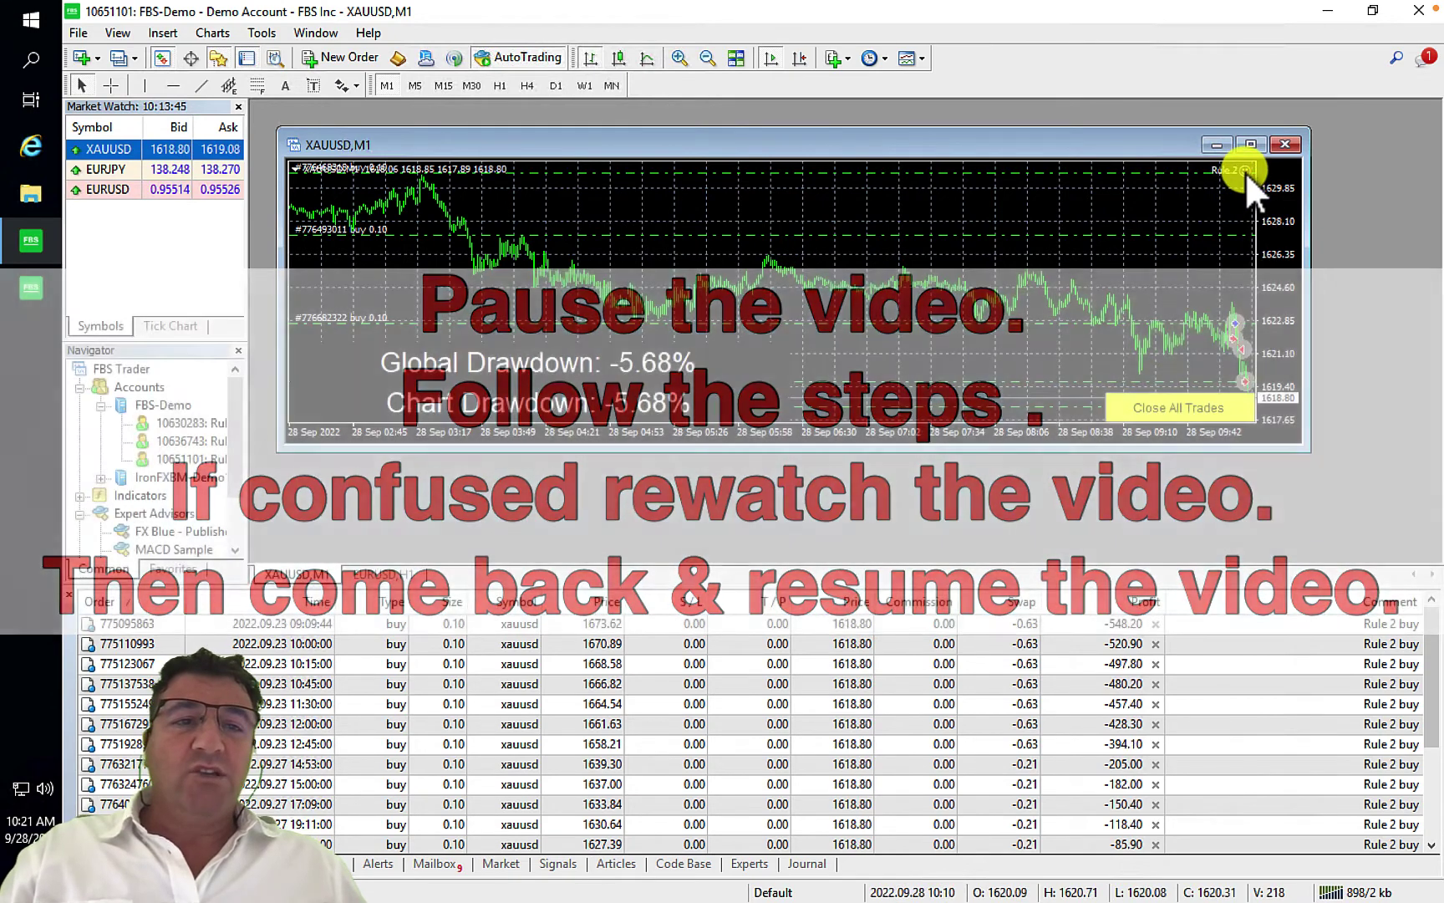
{"action": "double_click", "coordinate": [1245, 171]}
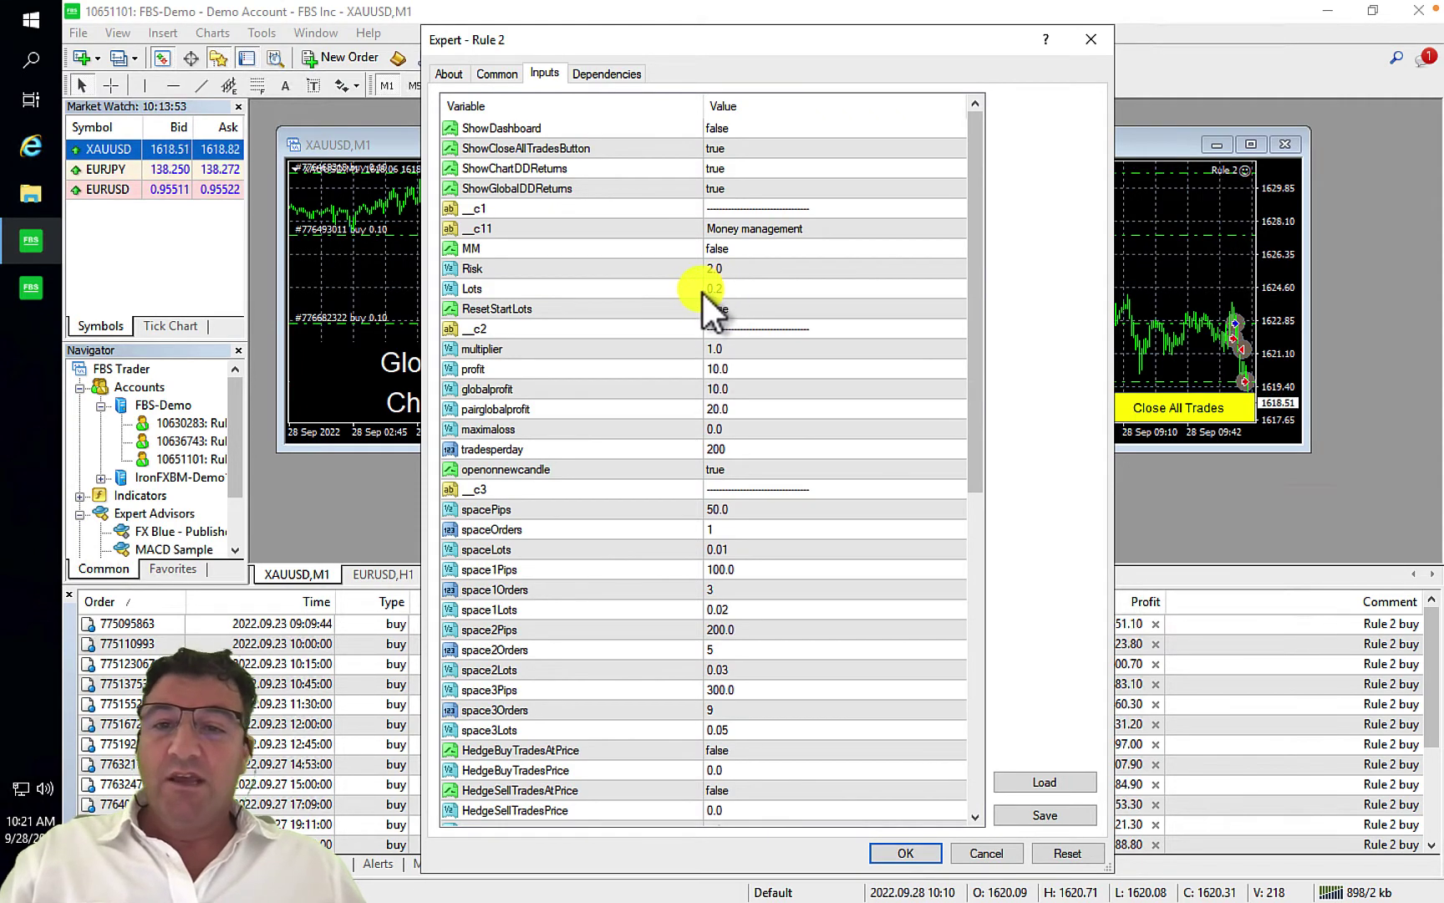
- Review the Rule 2 inputs and close them, leaving drawdown at -5.78% on the chart
{"action": "left_click_drag", "start_coordinate": [976, 376], "coordinate": [999, 683]}
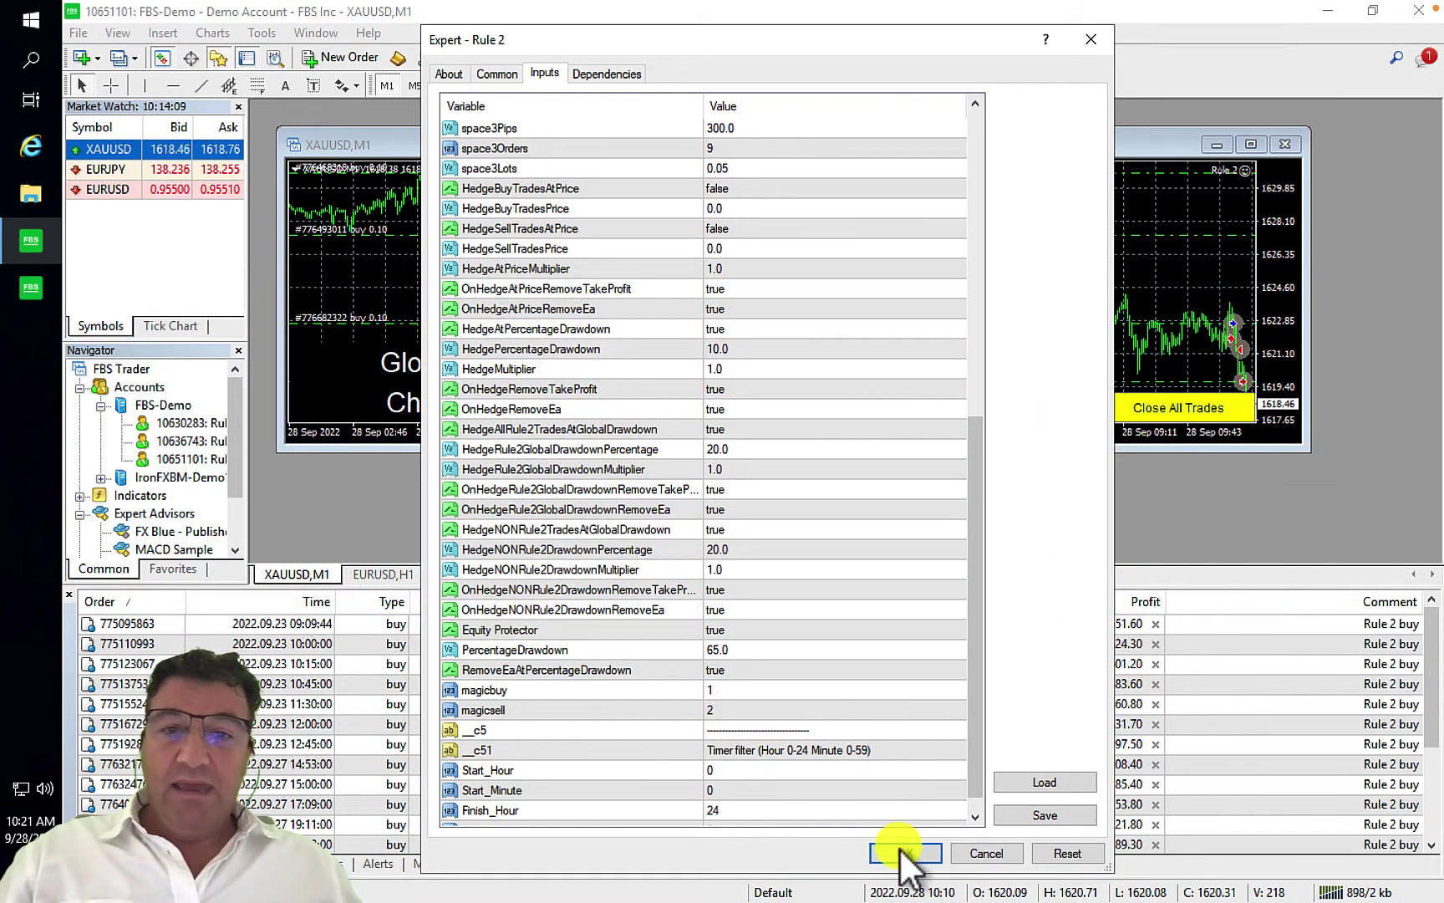
{"action": "left_click", "coordinate": [903, 852]}
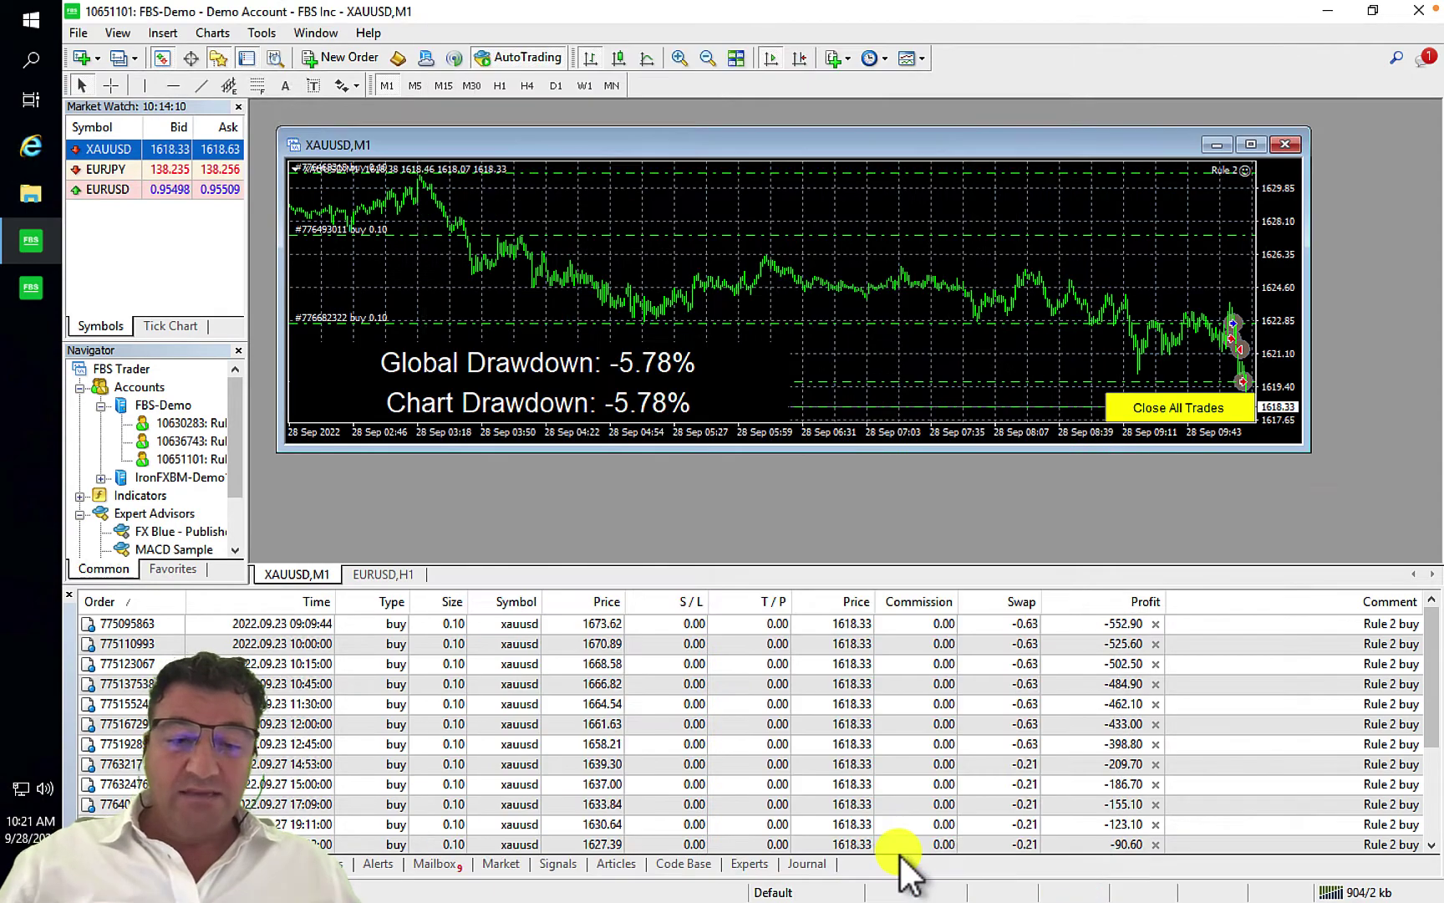